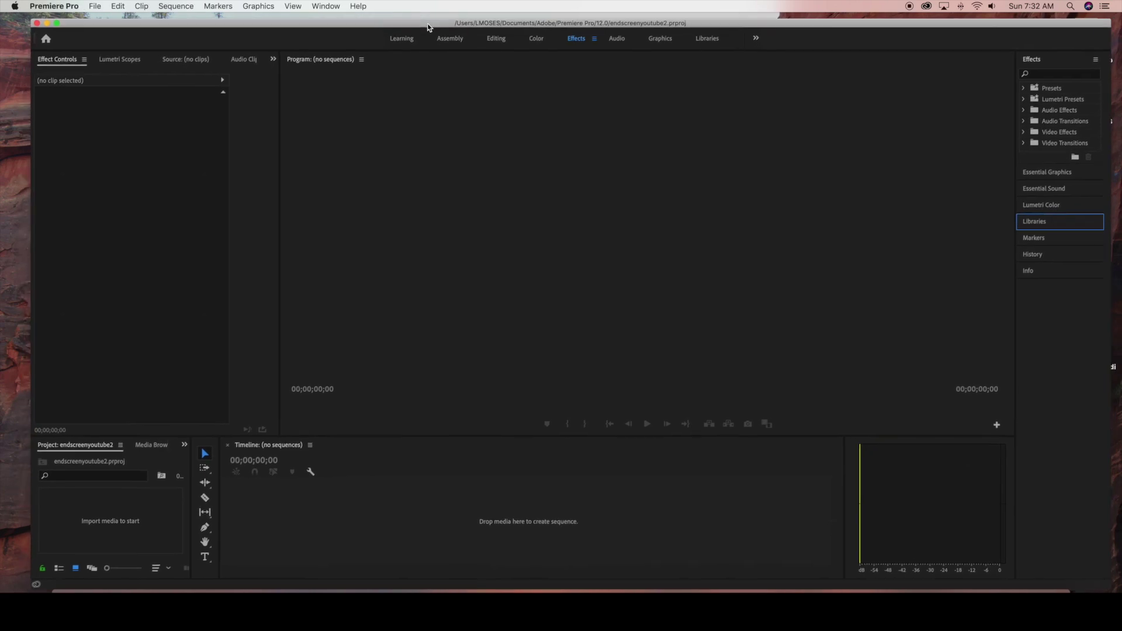
Create a 1920×1080, 29.97 fps Black Video clip from File > New > Black Video
{"action": "left_click", "coordinate": [91, 9]}
{"action": "mouse_move", "coordinate": [146, 19]}
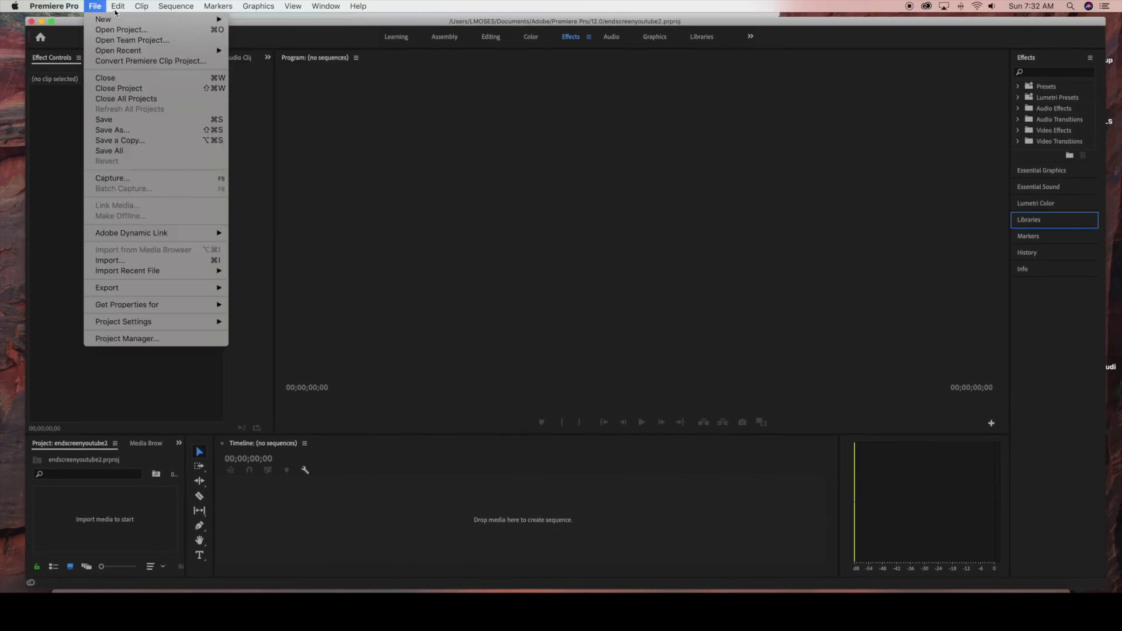
{"action": "left_click", "coordinate": [96, 7]}
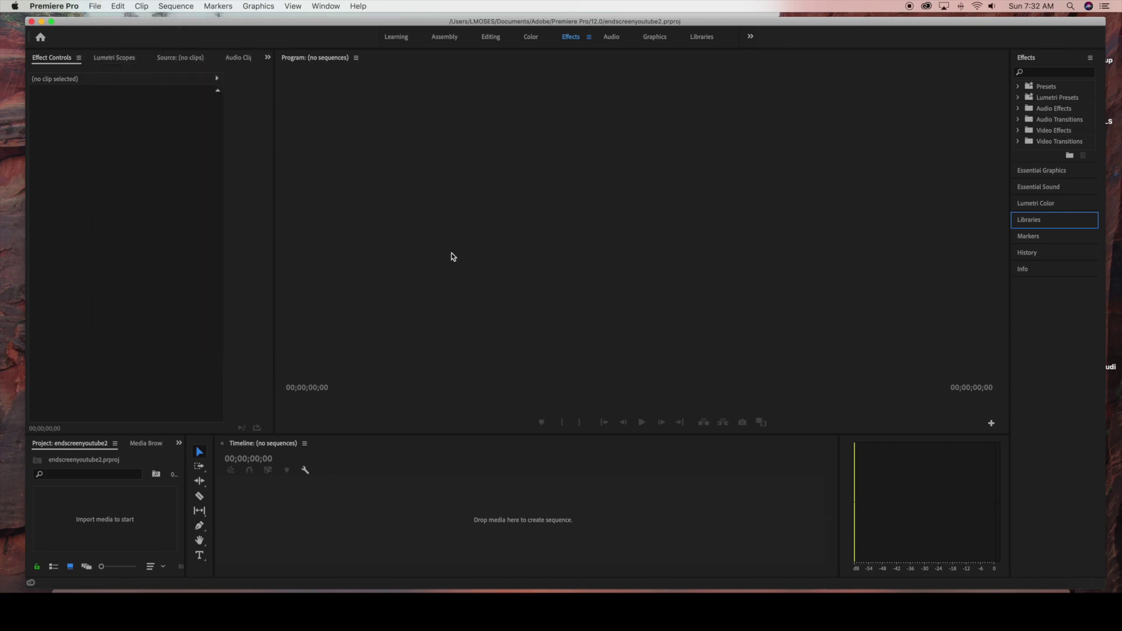
{"action": "left_click", "coordinate": [93, 7]}
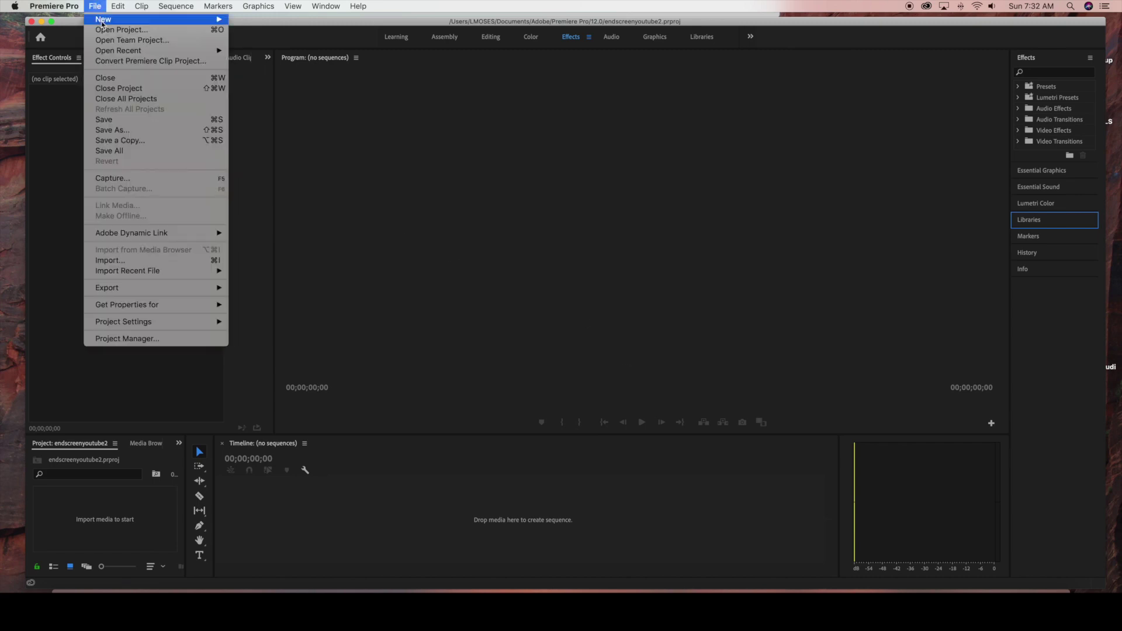
{"action": "mouse_move", "coordinate": [103, 21]}
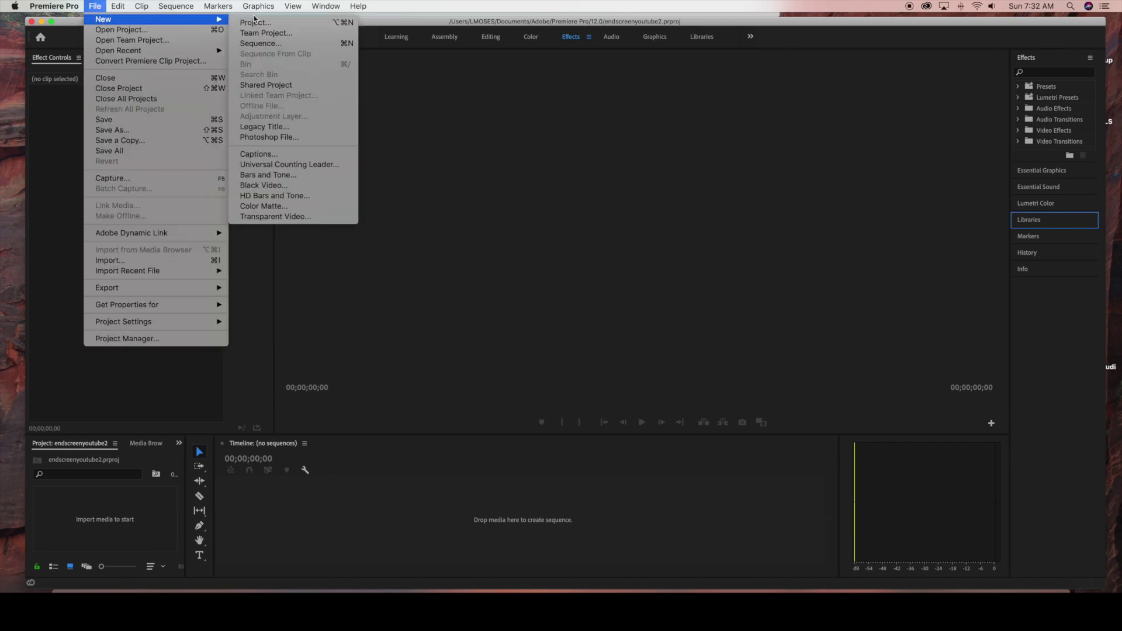
{"action": "left_click", "coordinate": [289, 186]}
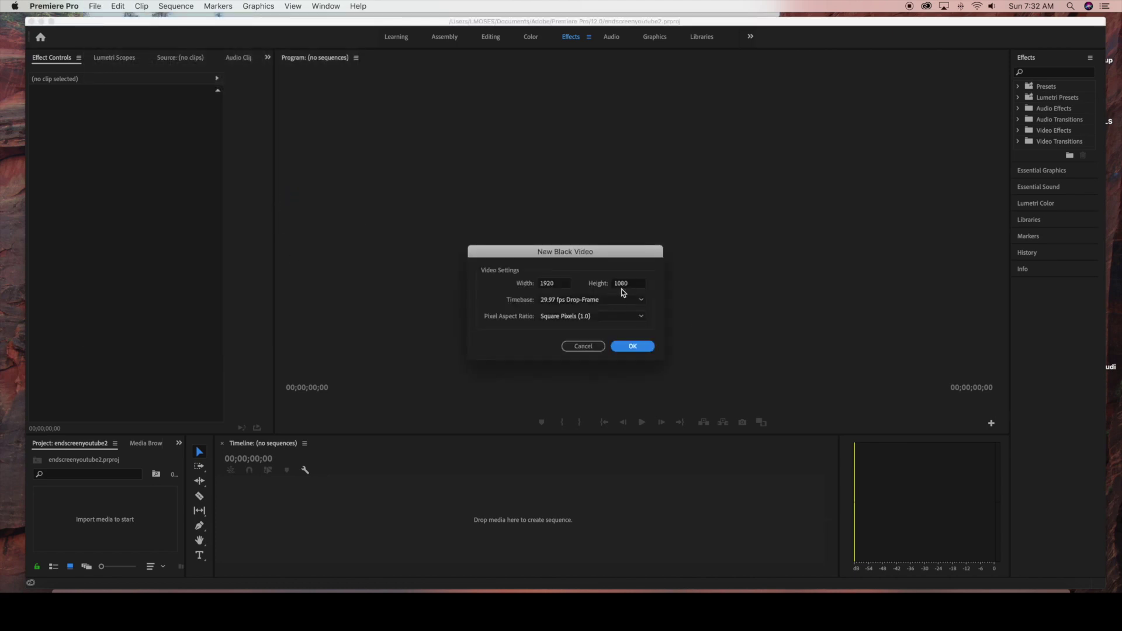
{"action": "left_click", "coordinate": [633, 346]}
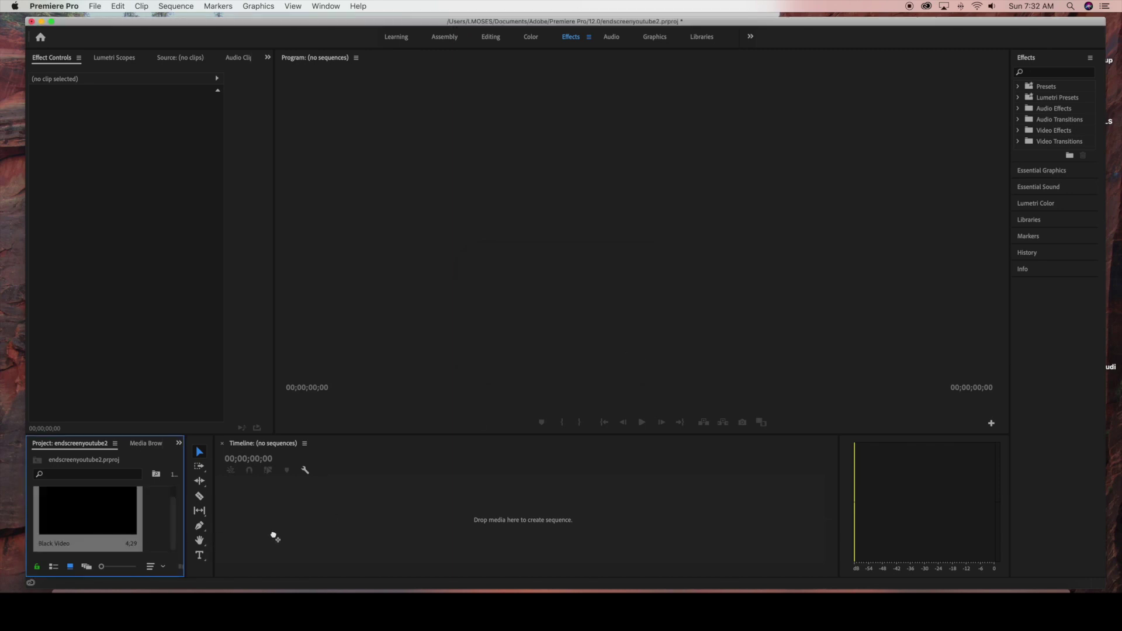
Build a sequence from the Black Video clip and add the robot mp4 onto track V2
{"action": "key", "text": "super+v"}
{"action": "left_click_drag", "start_coordinate": [274, 538], "coordinate": [289, 513]}
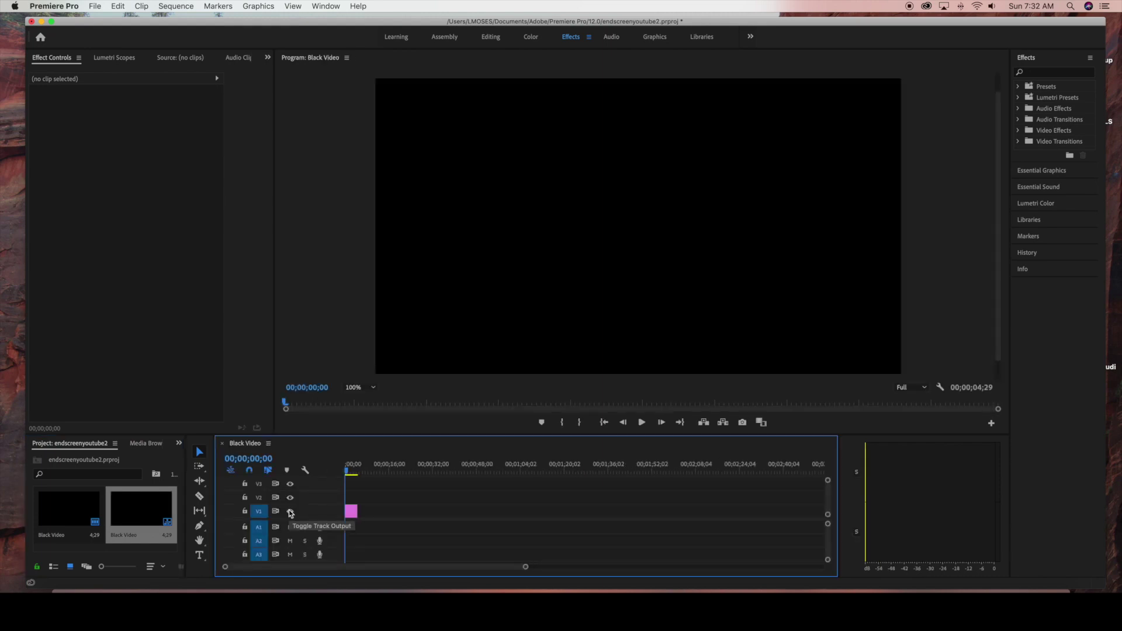
{"action": "left_click_drag", "start_coordinate": [982, 27], "coordinate": [950, 28]}
{"action": "left_click_drag", "start_coordinate": [1102, 340], "coordinate": [320, 500]}
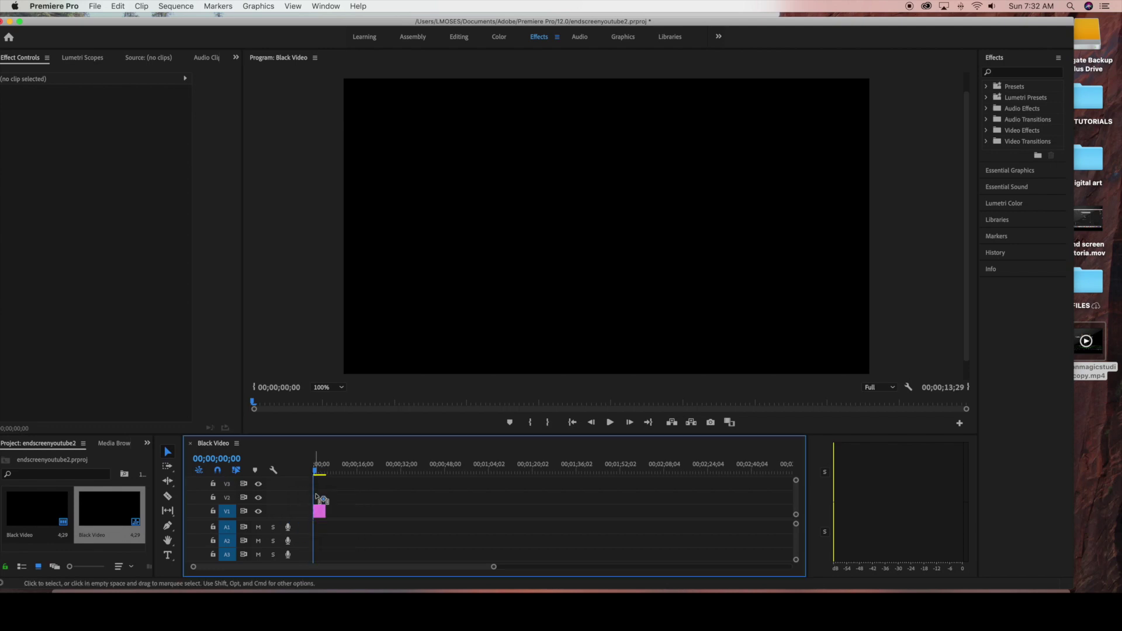
{"action": "left_click_drag", "start_coordinate": [604, 24], "coordinate": [646, 25]}
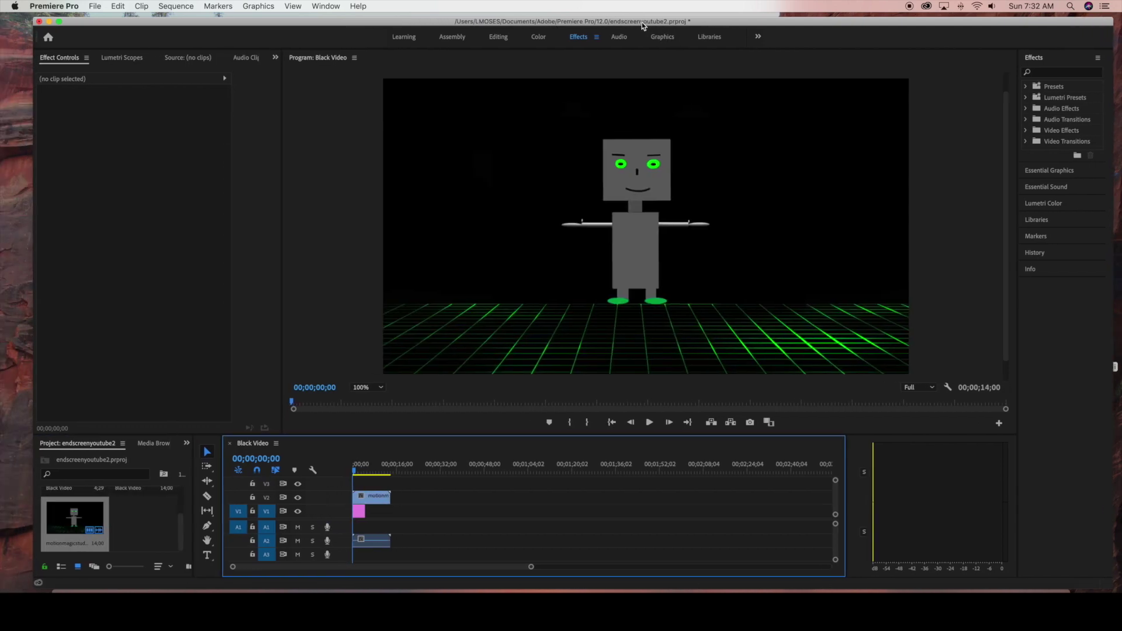
Remove the robot clip's A2 audio while V2 is temporarily locked
{"action": "left_click", "coordinate": [255, 497]}
{"action": "left_click", "coordinate": [360, 543]}
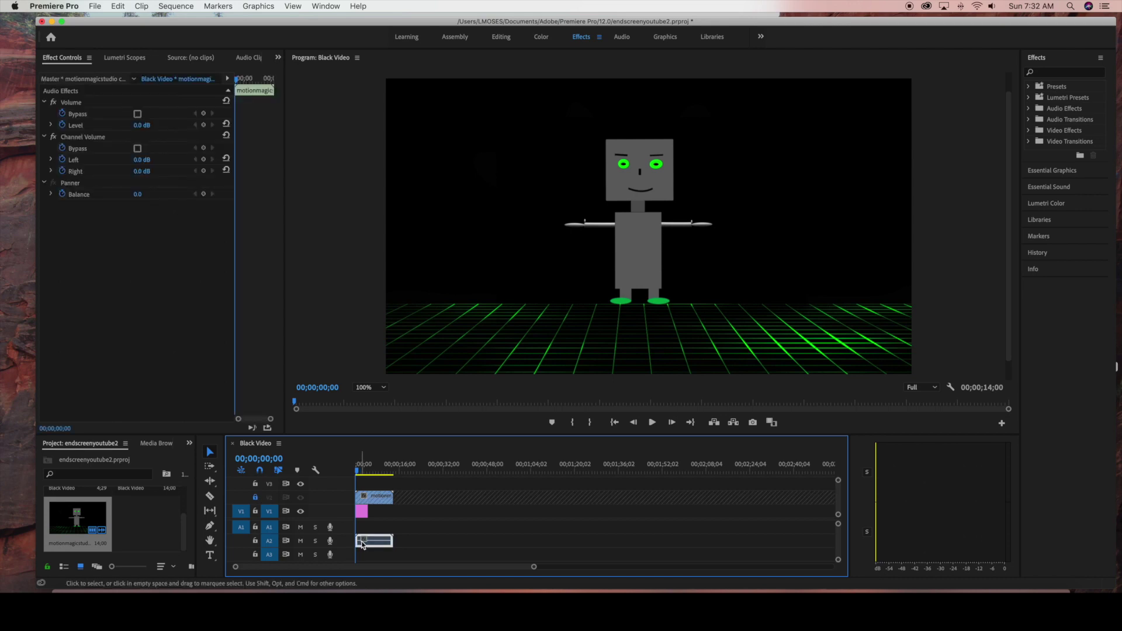
{"action": "key", "text": "Delete"}
{"action": "left_click", "coordinate": [259, 497]}
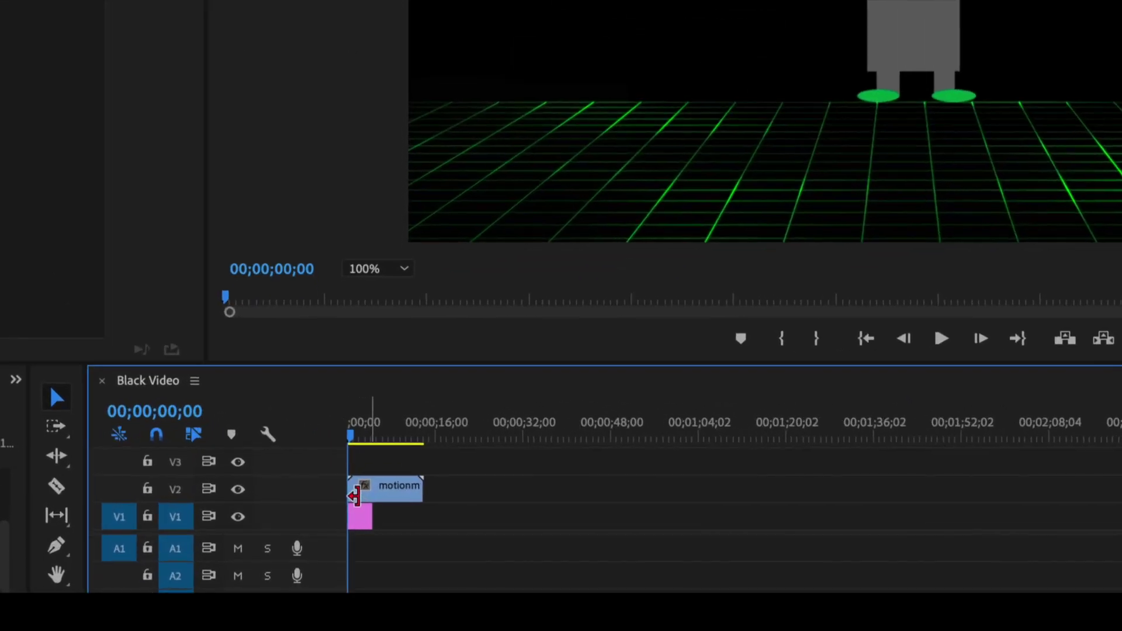
Extend the Black Video clip to match the robot clip's length
{"action": "key", "text": "space"}
{"action": "left_click_drag", "start_coordinate": [368, 514], "coordinate": [414, 517]}
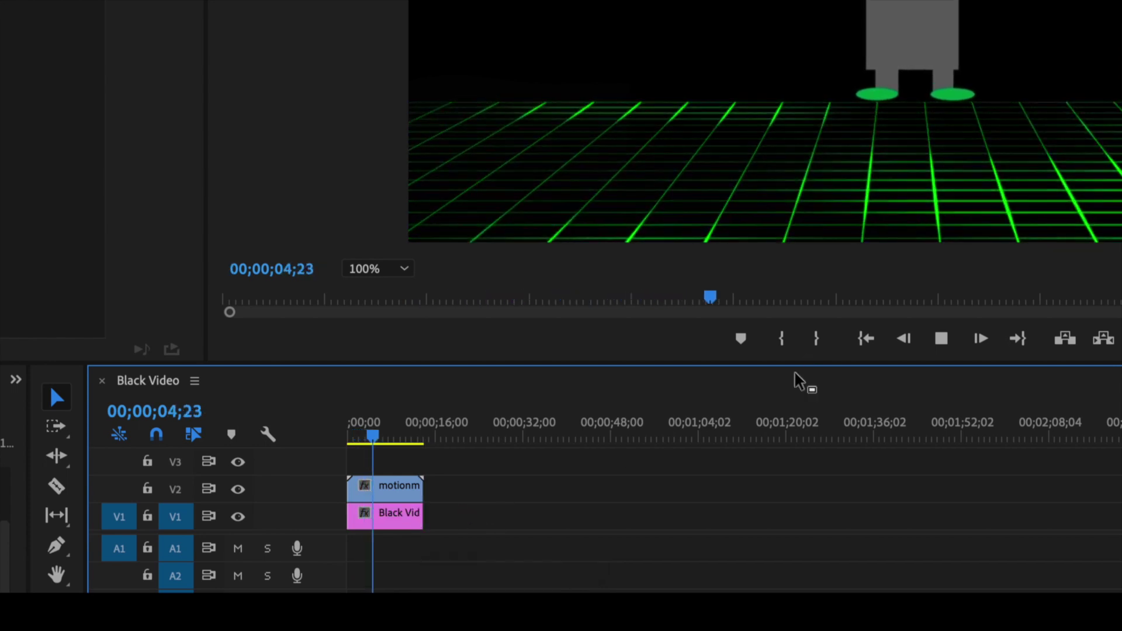
{"action": "left_click", "coordinate": [942, 340]}
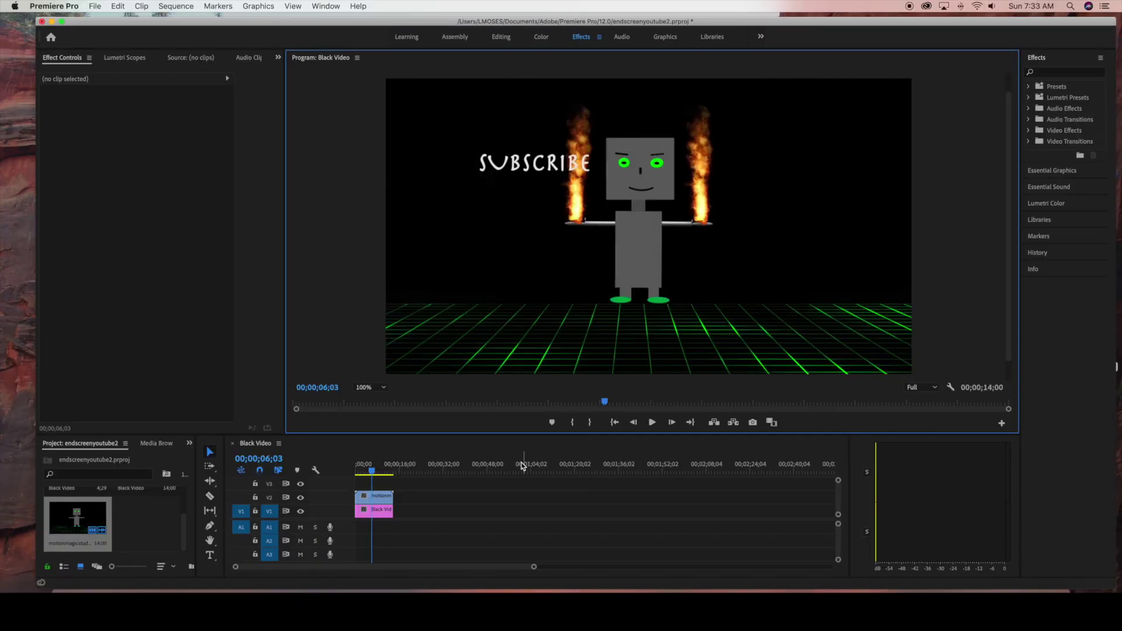
Scale the motionmagic robot clip down and place it in the frame's upper-right corner
{"action": "left_click", "coordinate": [376, 501]}
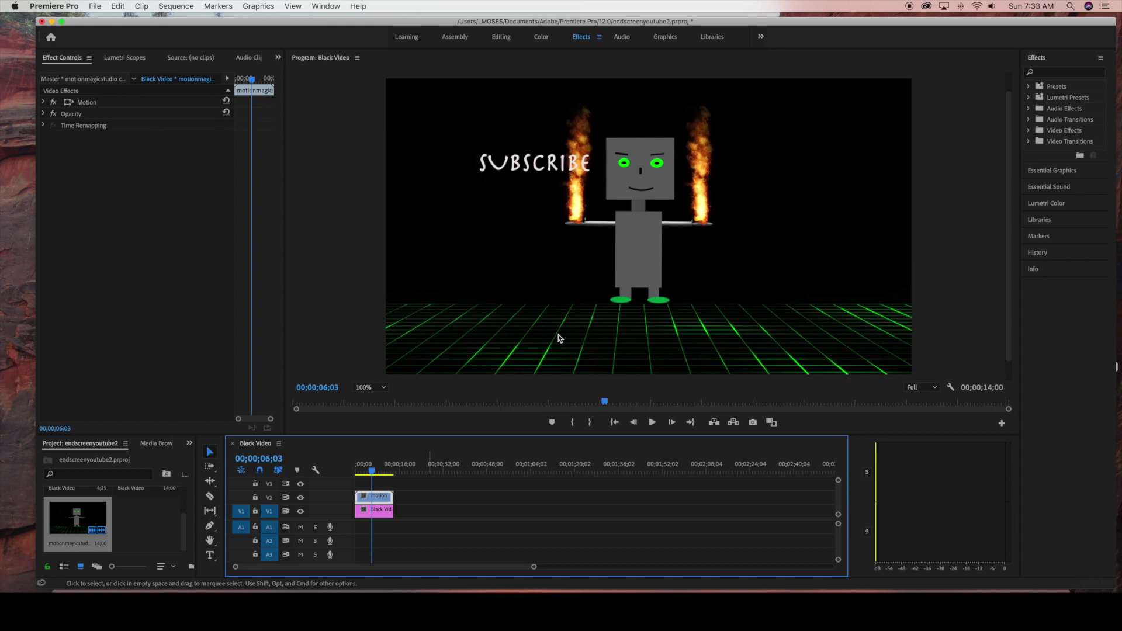
{"action": "left_click", "coordinate": [566, 301]}
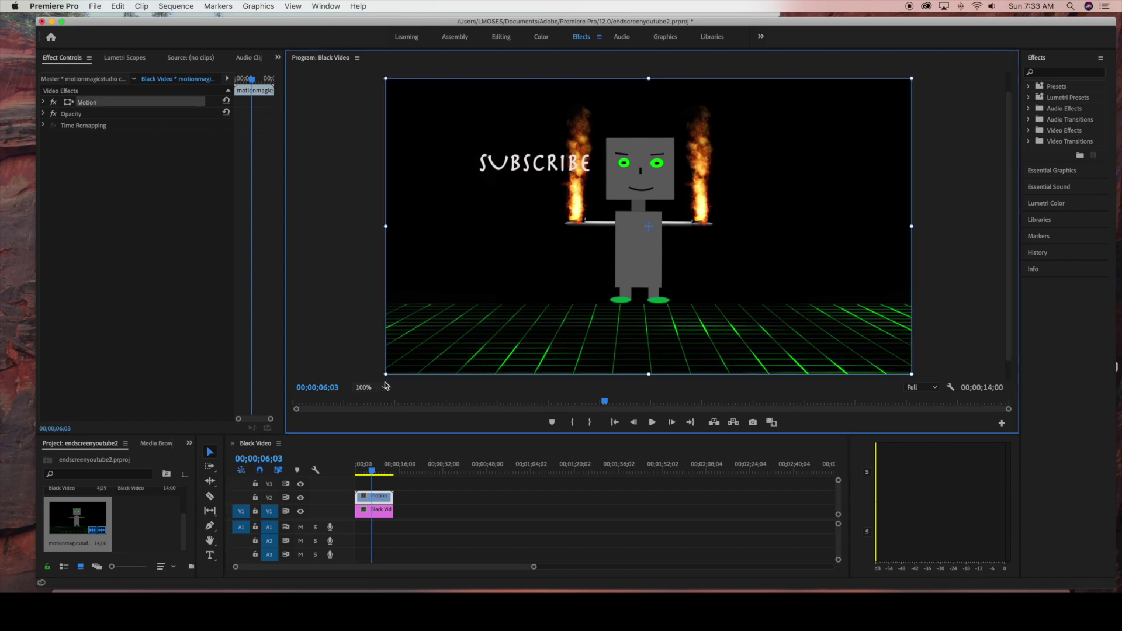
{"action": "left_click_drag", "start_coordinate": [386, 374], "coordinate": [779, 206]}
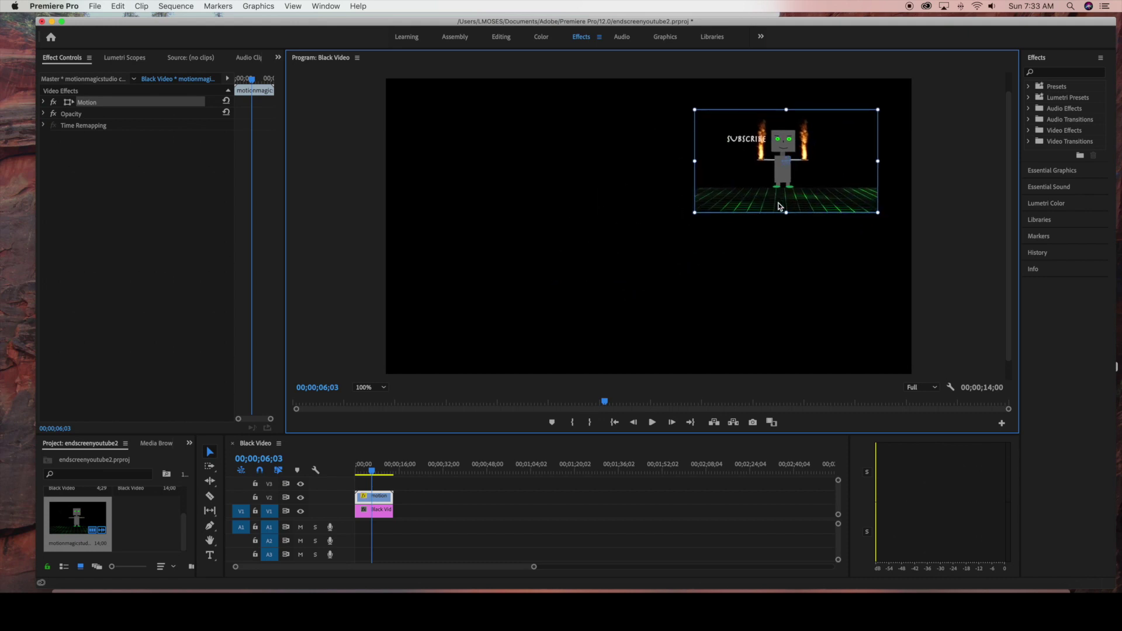
{"action": "left_click_drag", "start_coordinate": [694, 213], "coordinate": [724, 205]}
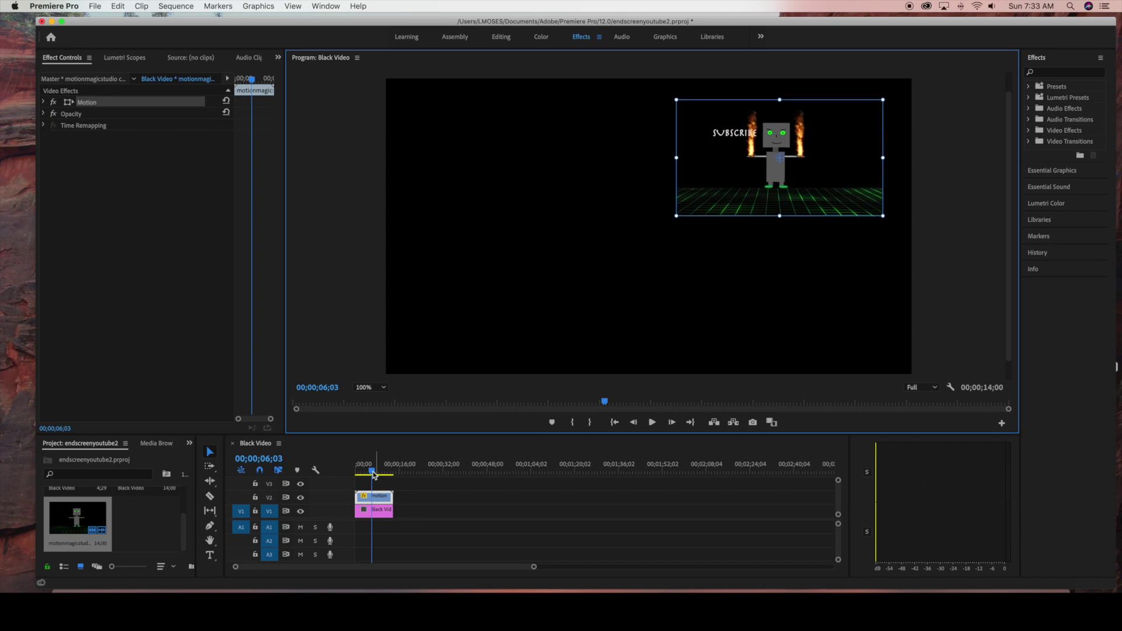
{"action": "left_click_drag", "start_coordinate": [372, 470], "coordinate": [342, 479]}
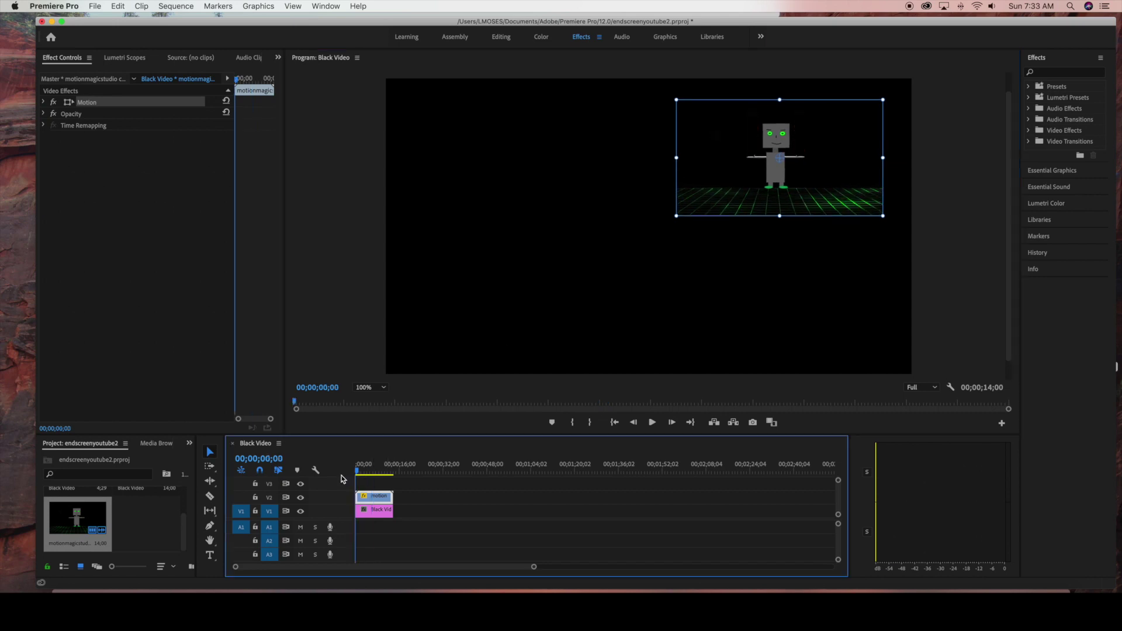
{"action": "left_click", "coordinate": [377, 514]}
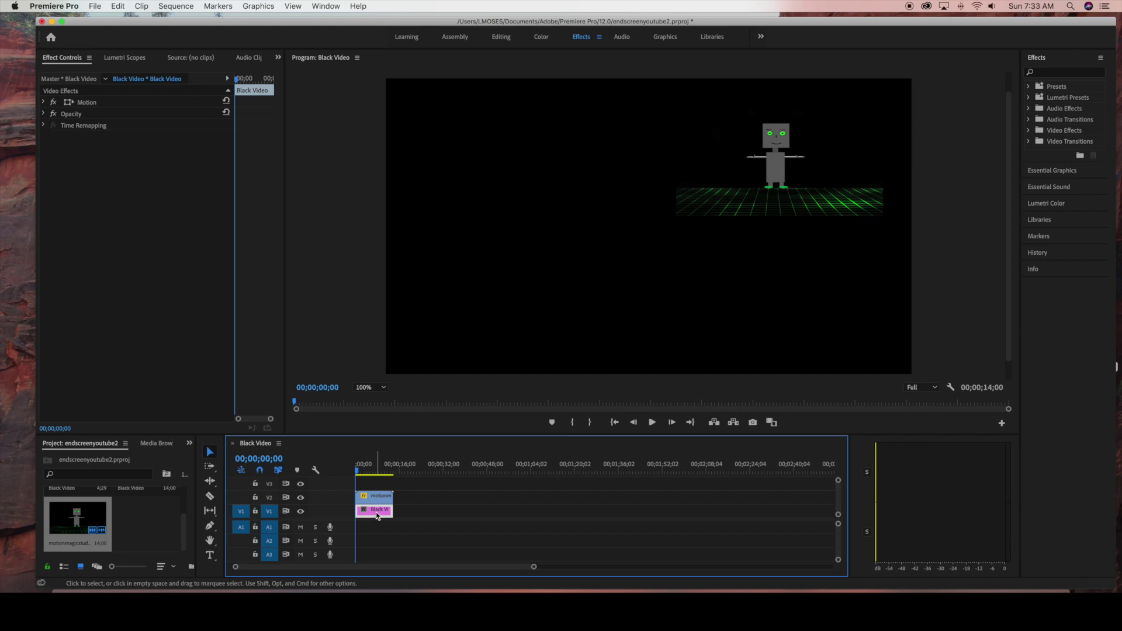
Apply the 4-Color Gradient effect to the black background clip
{"action": "left_click", "coordinate": [1065, 73]}
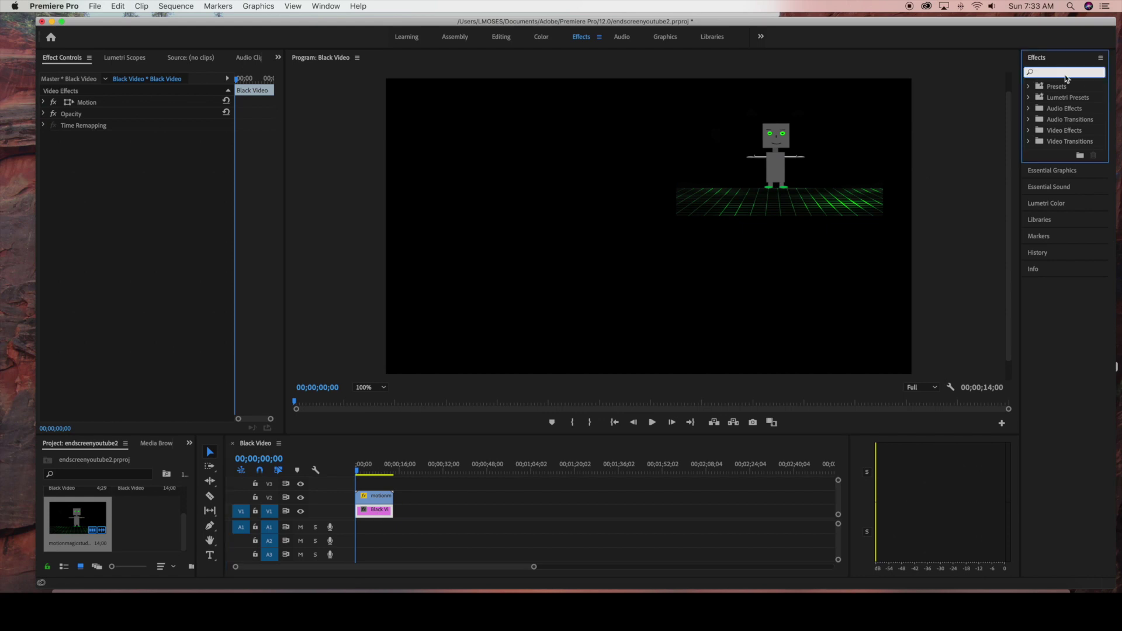
{"action": "type", "text": "l"}
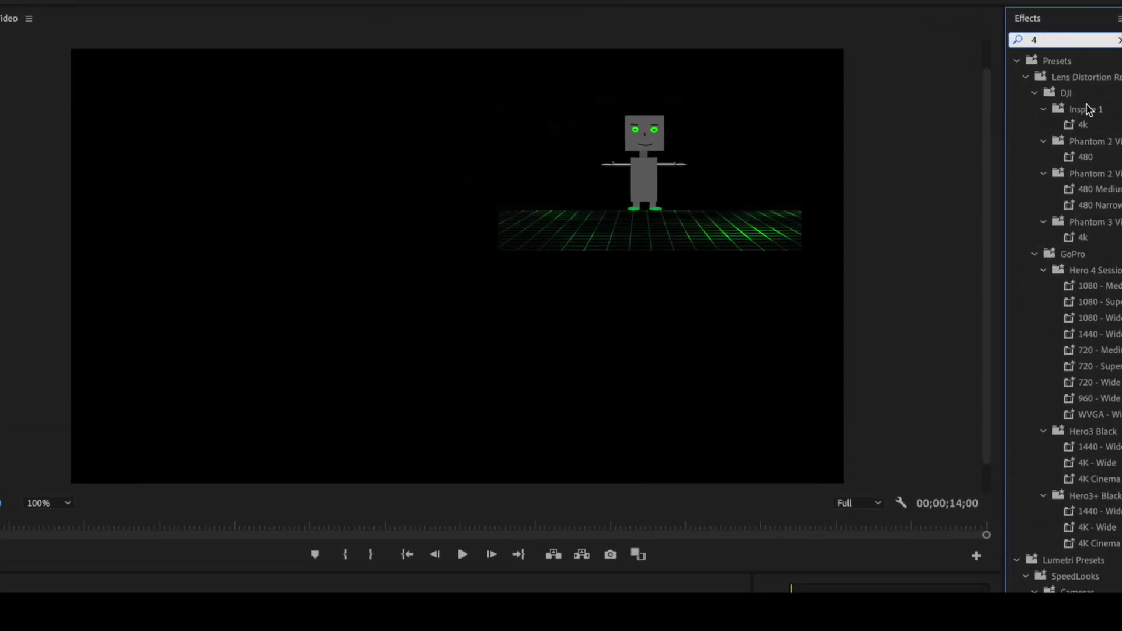
{"action": "type", "text": "gr"}
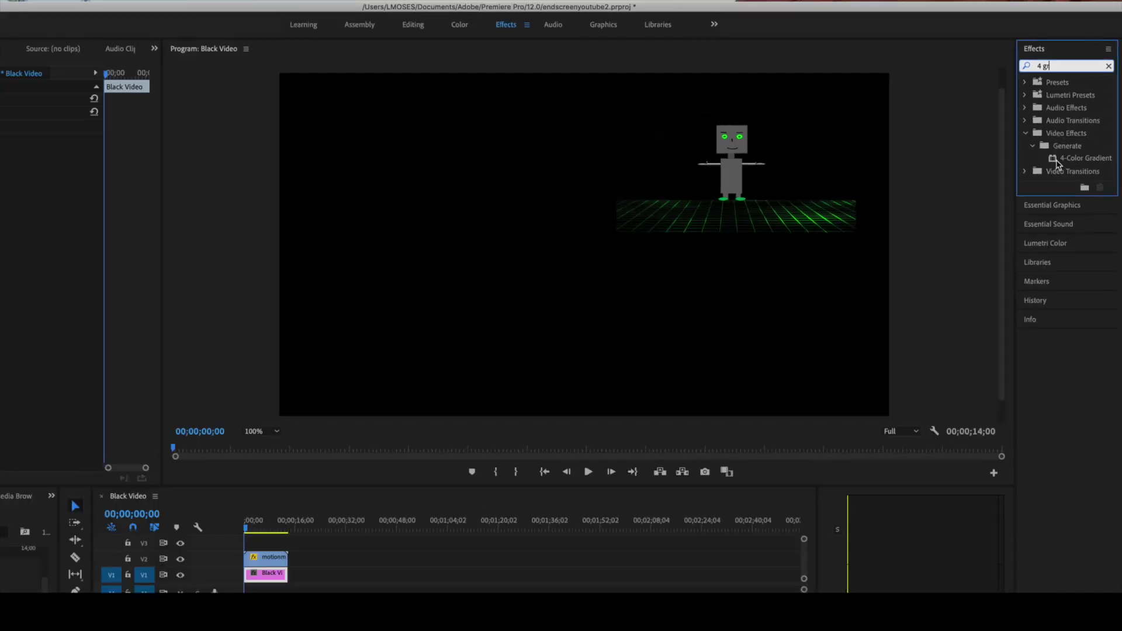
{"action": "left_click_drag", "start_coordinate": [1073, 153], "coordinate": [380, 513]}
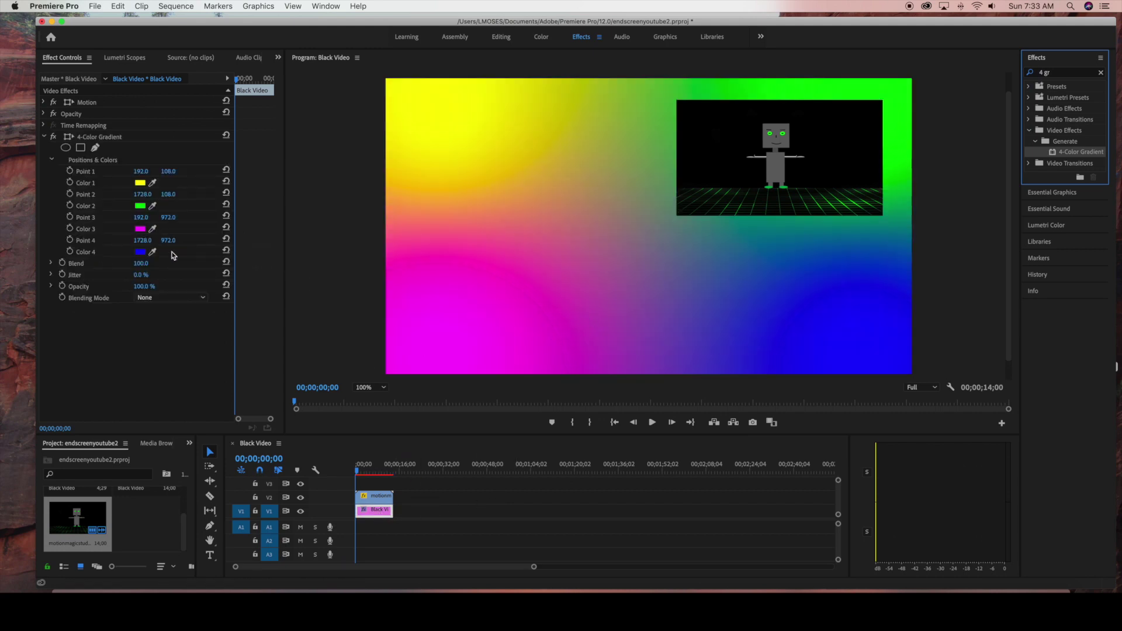
{"action": "left_click", "coordinate": [205, 160]}
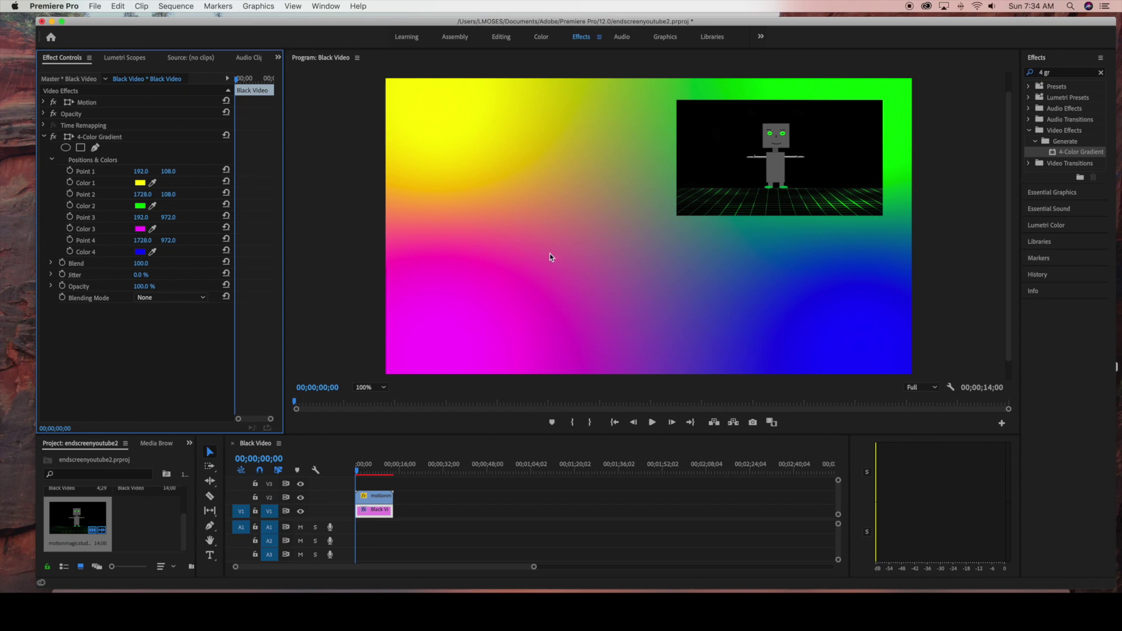
Change the gradient's Color 3 from magenta to a saturated green
{"action": "left_click", "coordinate": [140, 229]}
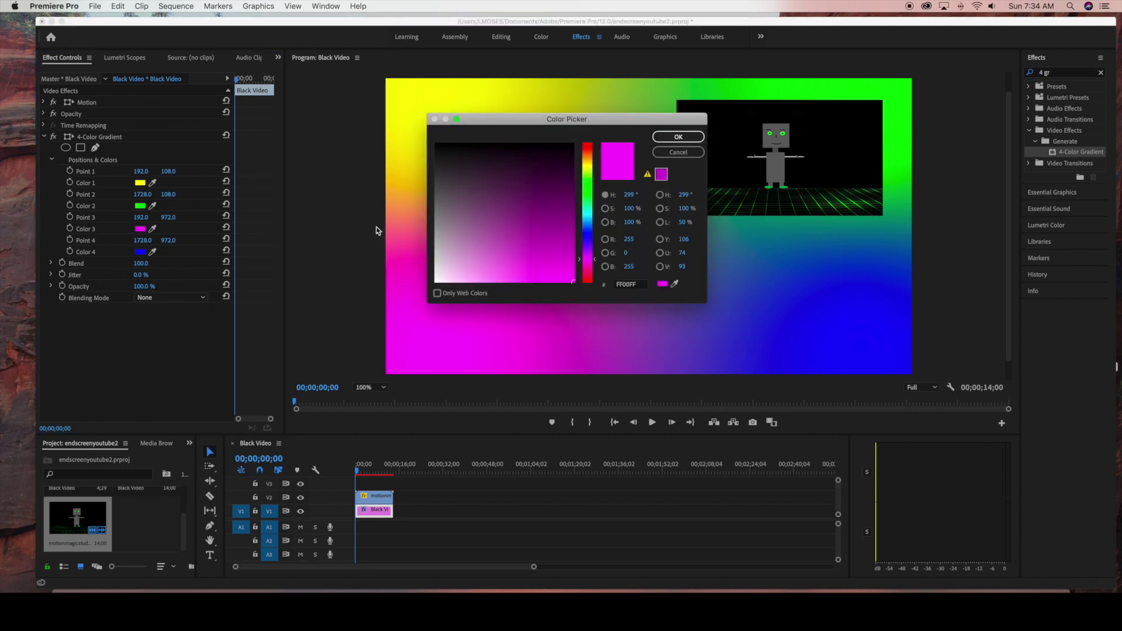
{"action": "left_click", "coordinate": [587, 194]}
{"action": "left_click", "coordinate": [514, 252]}
{"action": "left_click_drag", "start_coordinate": [525, 250], "coordinate": [548, 252]}
{"action": "left_click", "coordinate": [669, 142]}
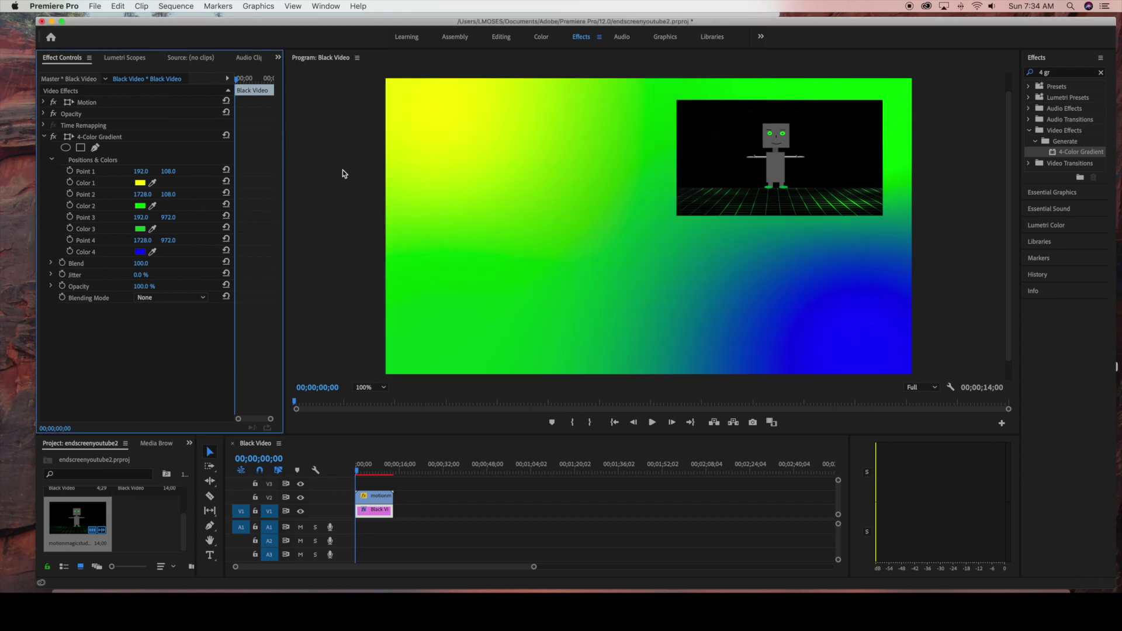
{"action": "key", "text": "Right"}
Change the gradient's Color 1 from yellow to blue 206FBC and preview it
{"action": "left_click", "coordinate": [140, 183]}
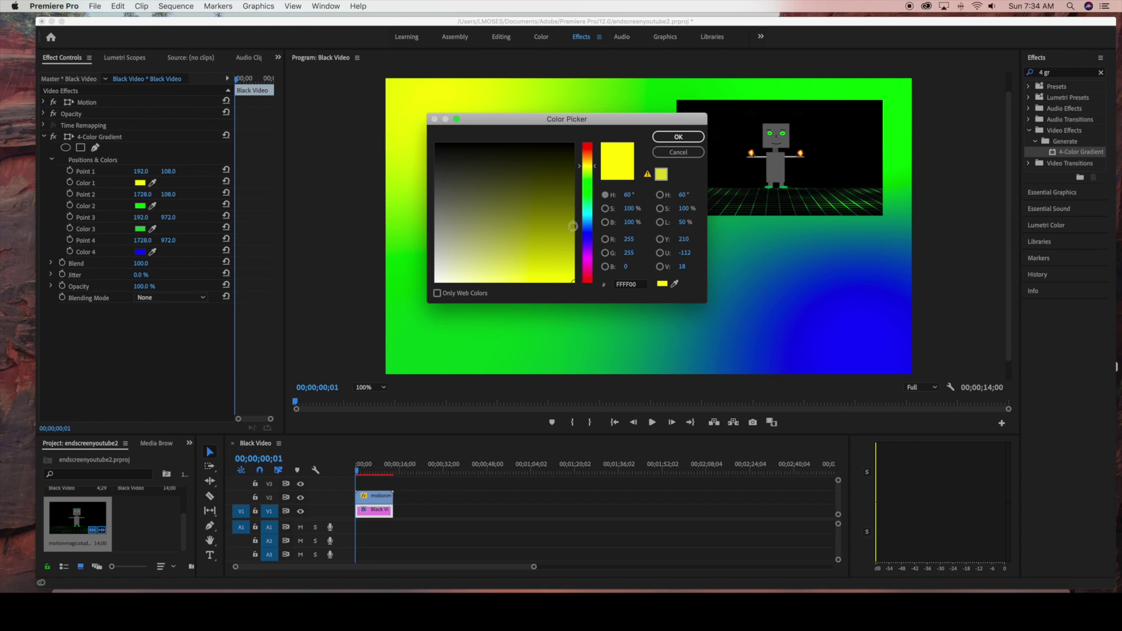
{"action": "left_click", "coordinate": [586, 223]}
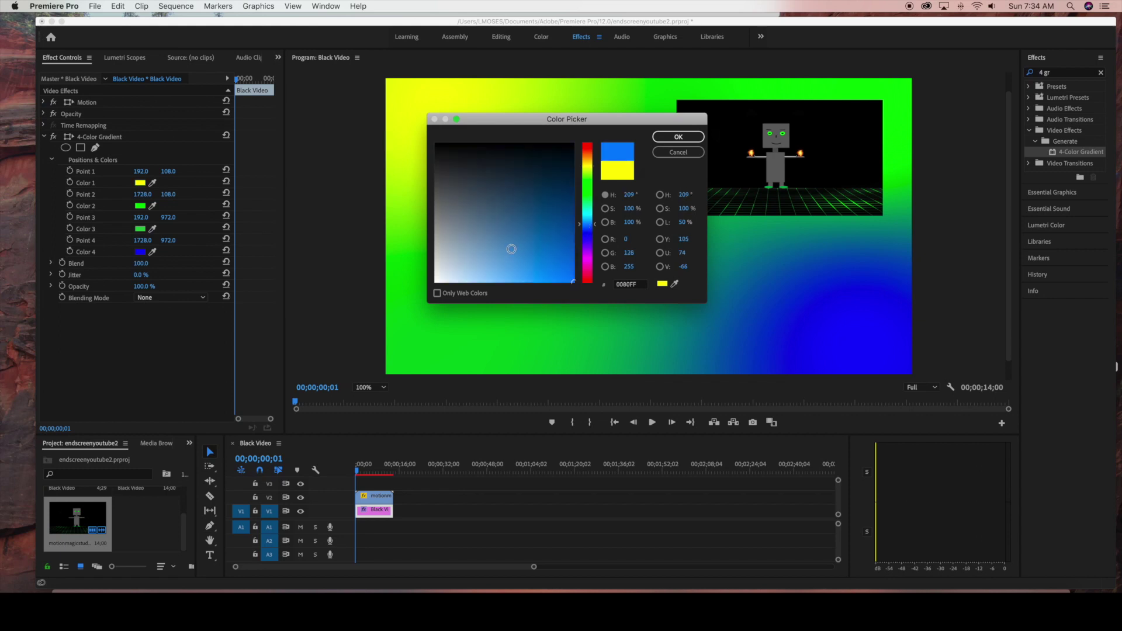
{"action": "left_click", "coordinate": [509, 249]}
{"action": "mouse_move", "coordinate": [520, 245]}
{"action": "left_mouse_down"}
{"action": "mouse_move", "coordinate": [543, 239]}
{"action": "mouse_move", "coordinate": [555, 251]}
{"action": "left_mouse_up"}
{"action": "left_click", "coordinate": [677, 138]}
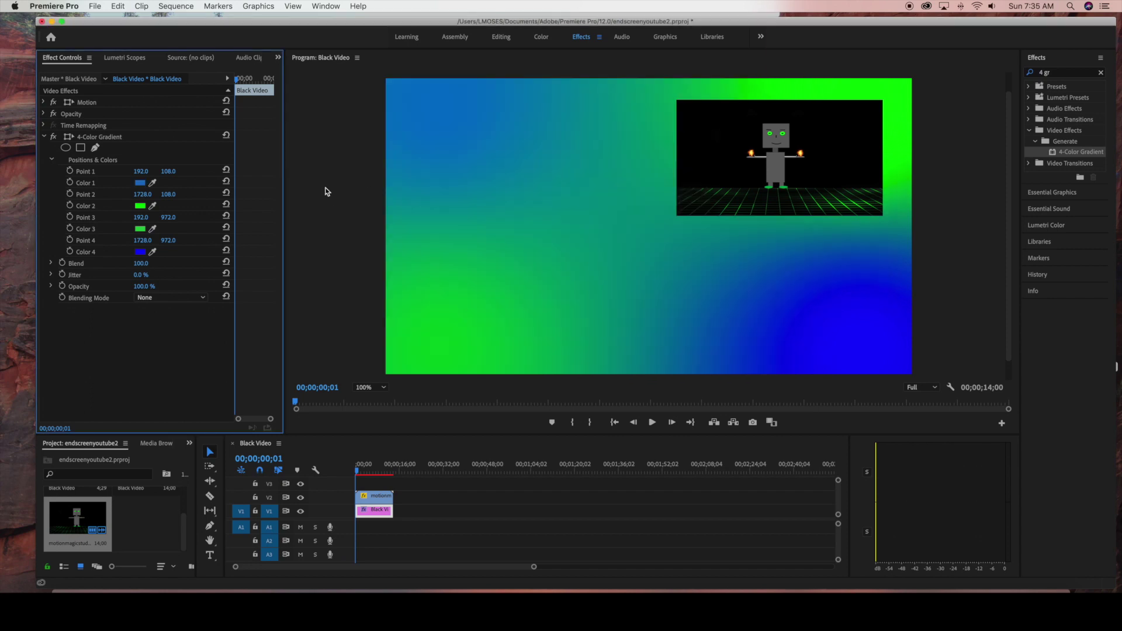
{"action": "key", "text": "space"}
Add a three-line white title reading 'Check out more quick tips and tutorials!'
{"action": "left_click", "coordinate": [223, 559]}
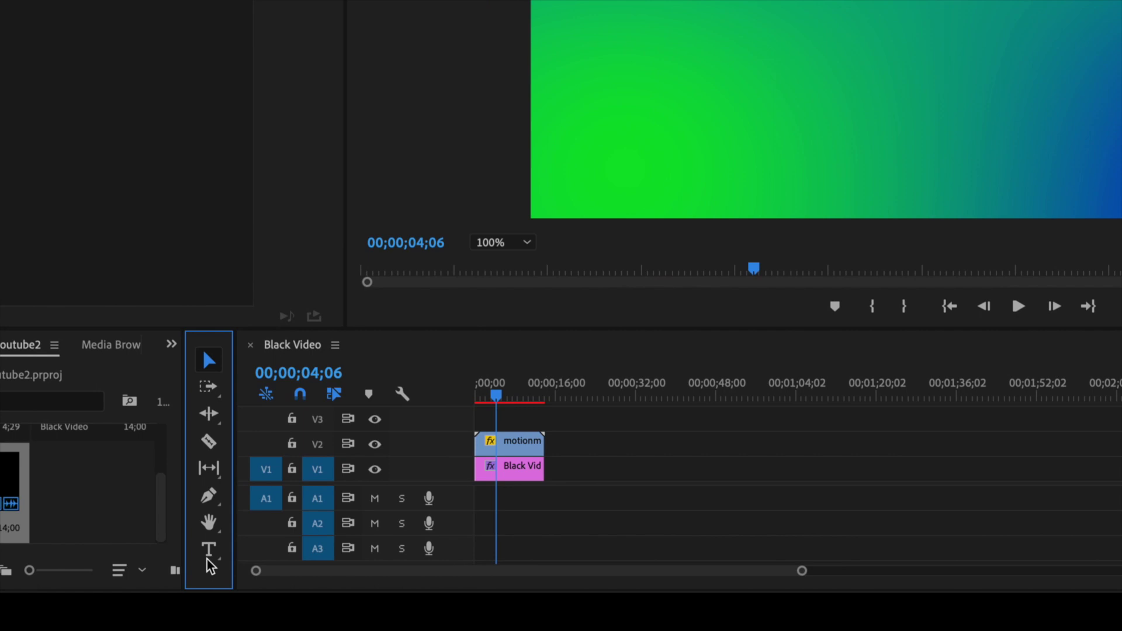
{"action": "left_click", "coordinate": [210, 556]}
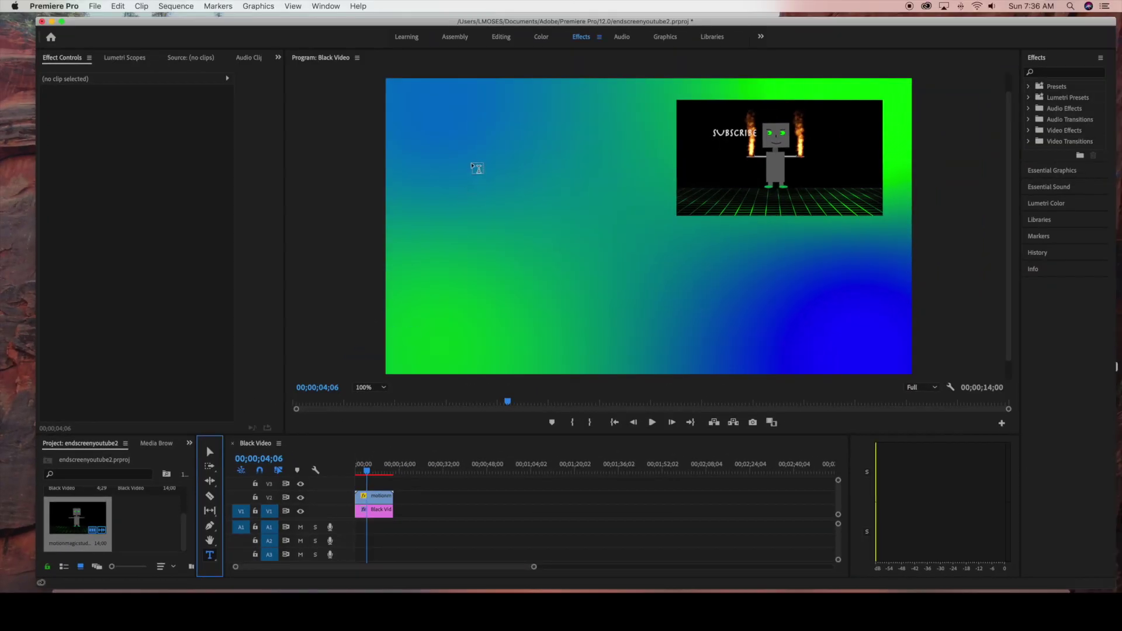
{"action": "left_click", "coordinate": [476, 167]}
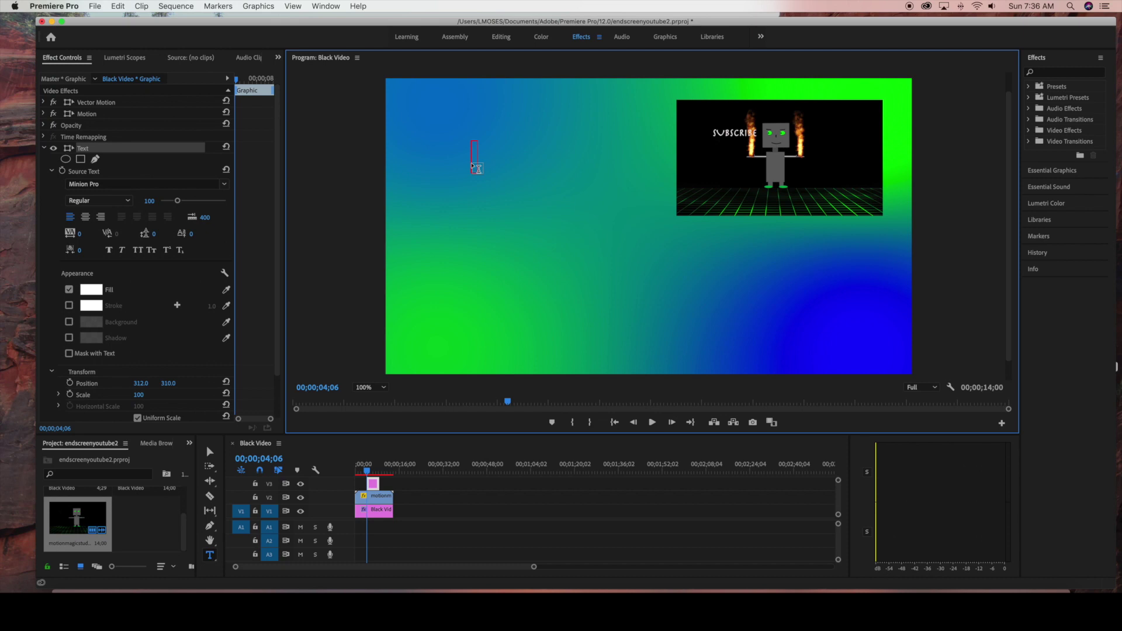
{"action": "type", "text": "Check out more"}
{"action": "key", "text": "Return"}
{"action": "type", "text": "V"}
{"action": "key", "text": "BackSpace"}
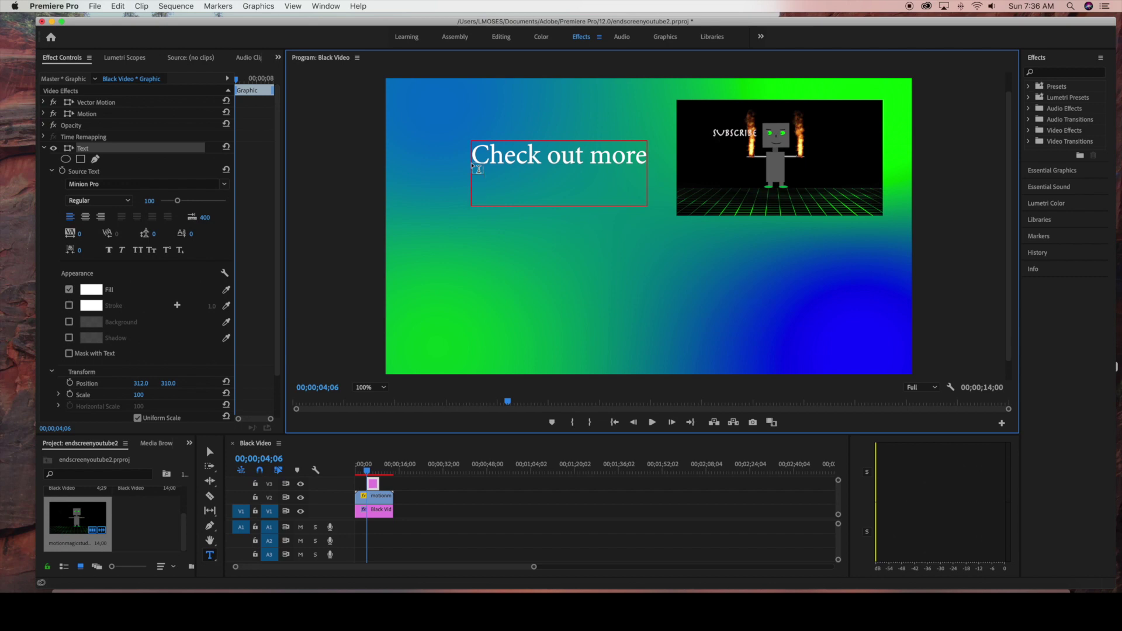
{"action": "type", "text": "quick tips and"}
{"action": "key", "text": "Return"}
{"action": "type", "text": "tutorials"}
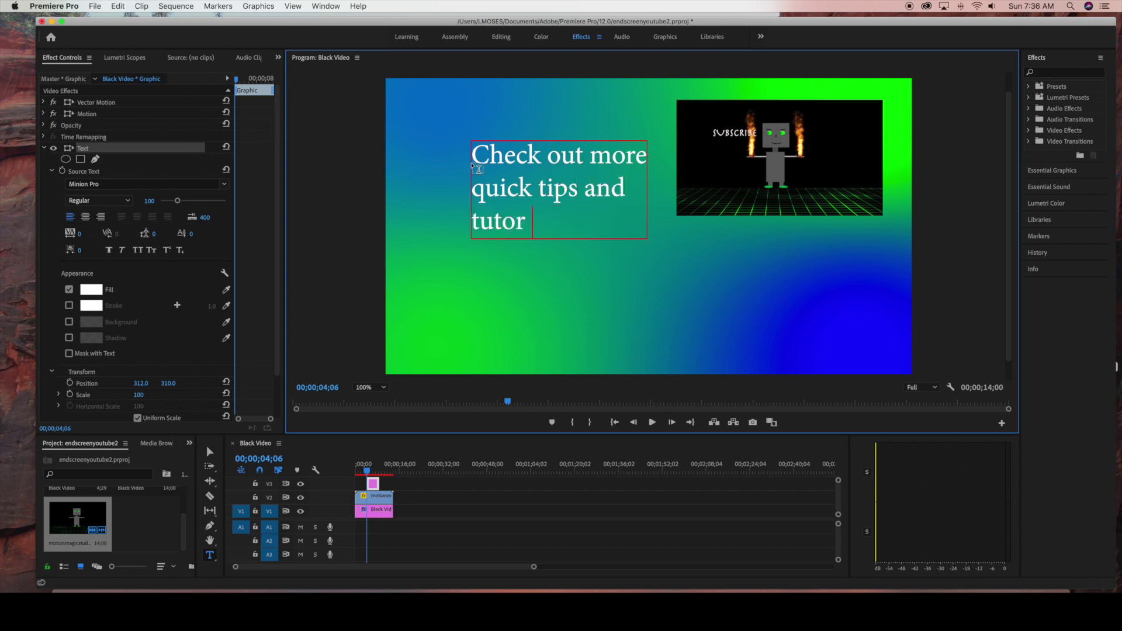
{"action": "type", "text": "!"}
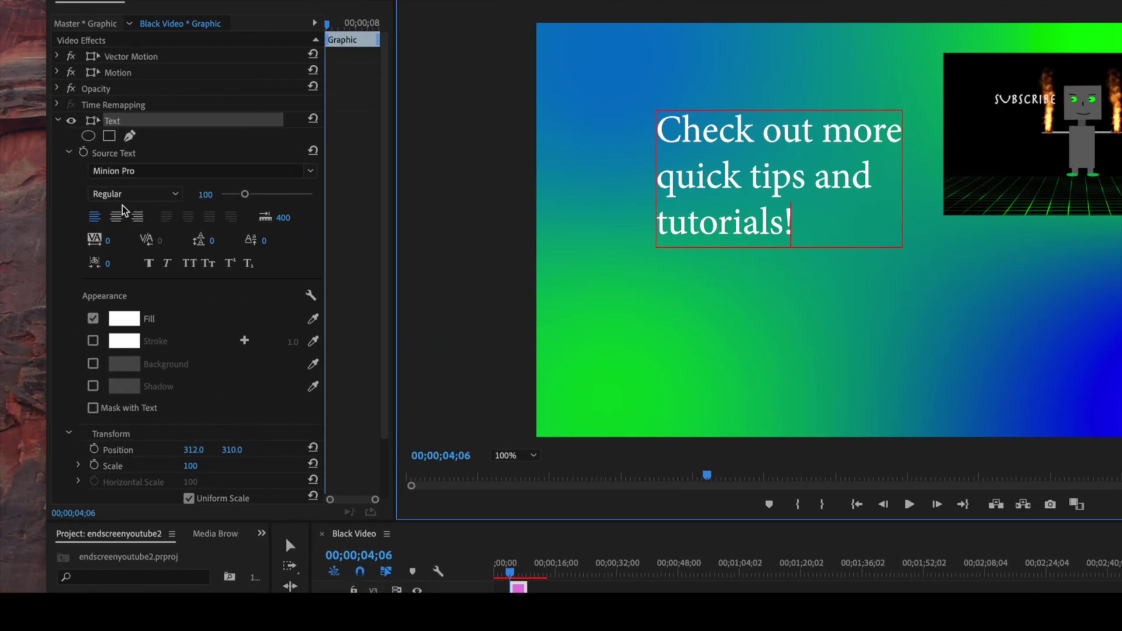
Centre-align the tips title and move it up beside the robot clip
{"action": "left_click", "coordinate": [116, 216]}
{"action": "left_click", "coordinate": [290, 546]}
{"action": "left_click_drag", "start_coordinate": [678, 205], "coordinate": [764, 167]}
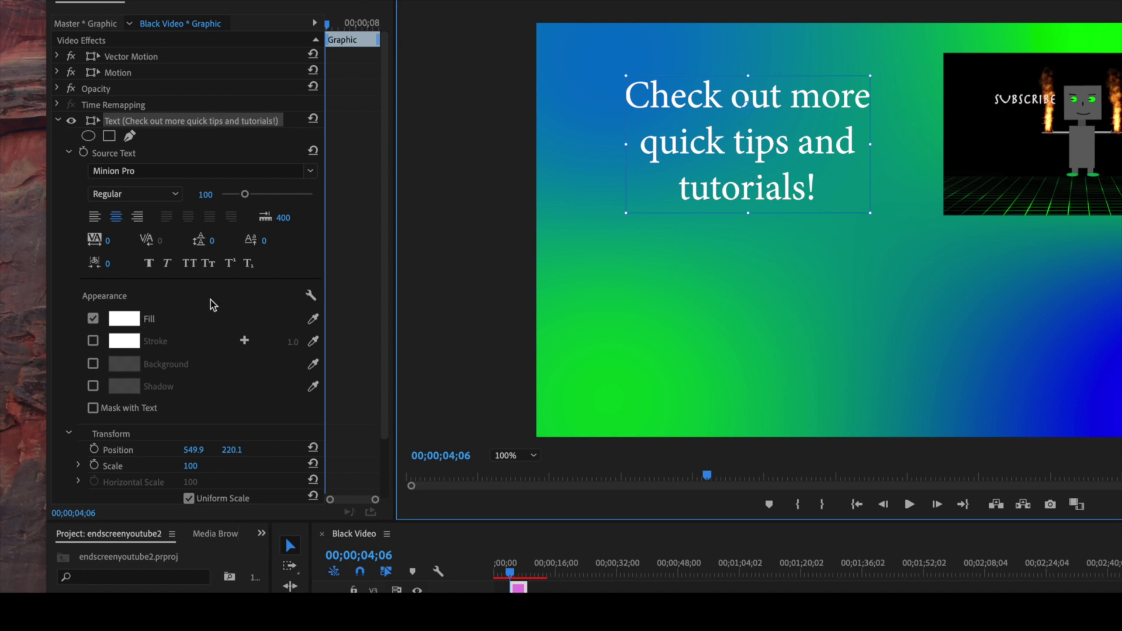
Make the tips title italic, keep its white fill, and move its clip to 00;00
{"action": "left_click", "coordinate": [311, 172]}
{"action": "left_click", "coordinate": [314, 233]}
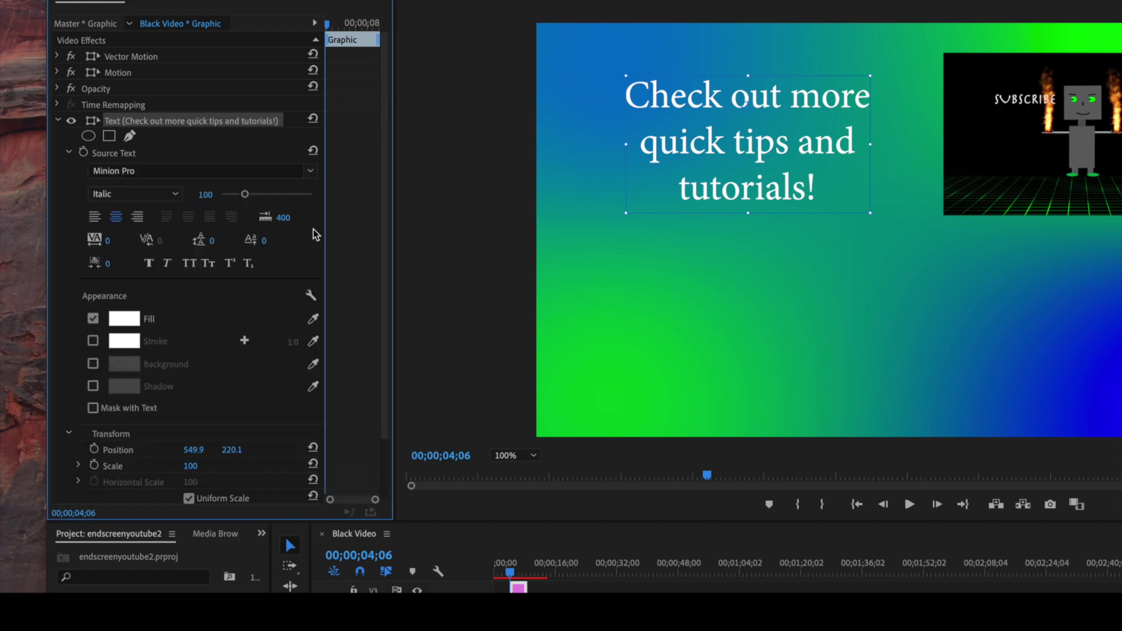
{"action": "scroll", "coordinate": [280, 222], "scroll_direction": "down", "scroll_amount": 1}
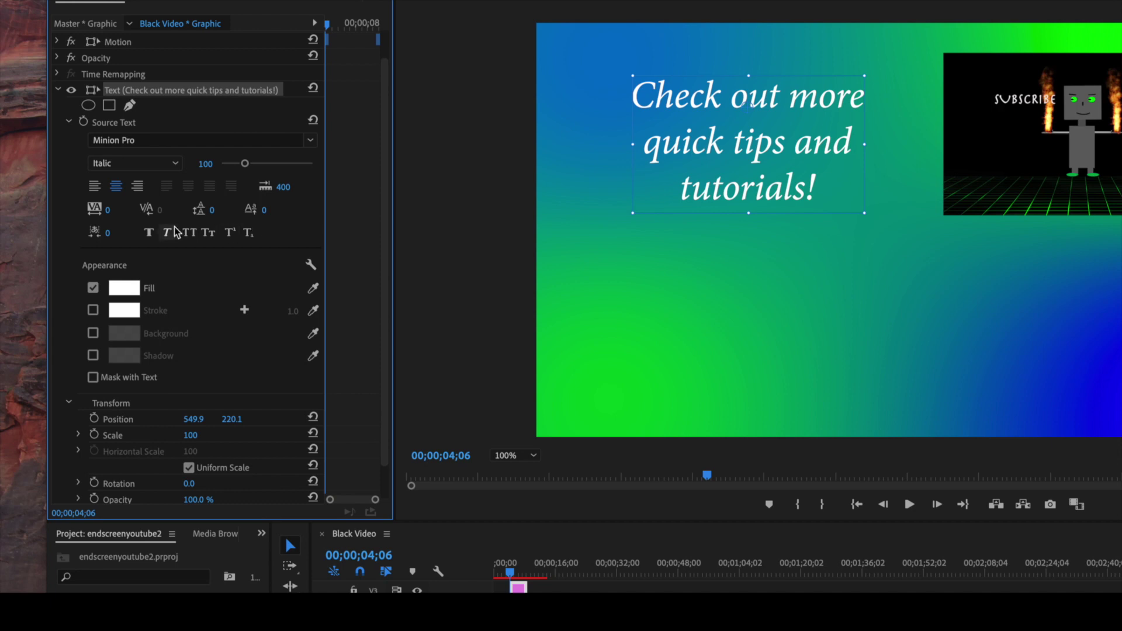
{"action": "left_click", "coordinate": [123, 295]}
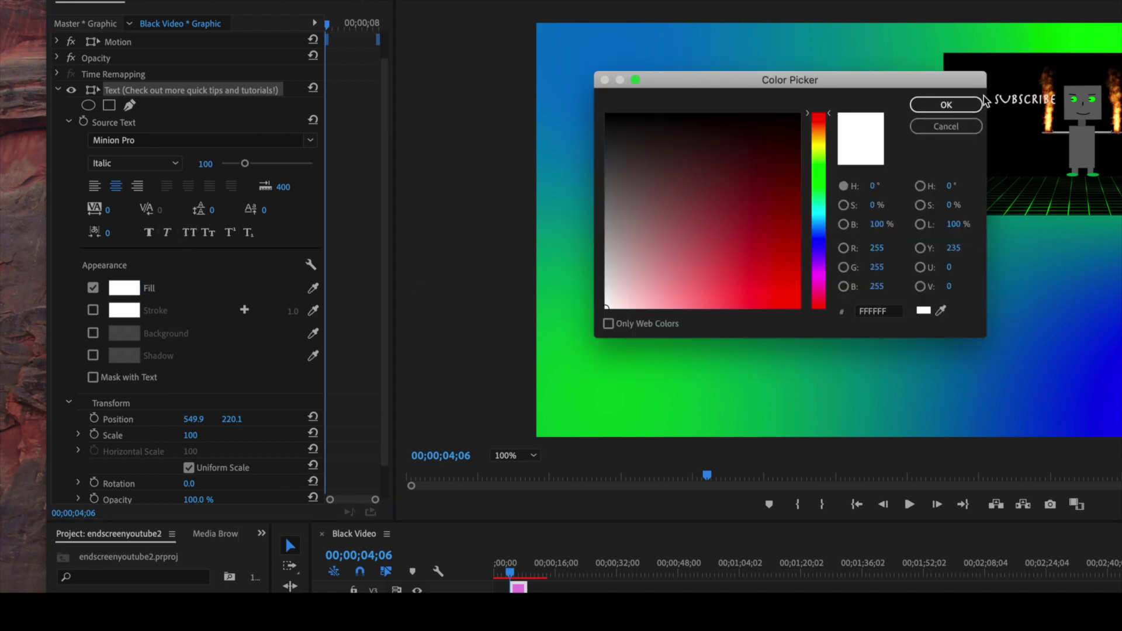
{"action": "left_click", "coordinate": [975, 126]}
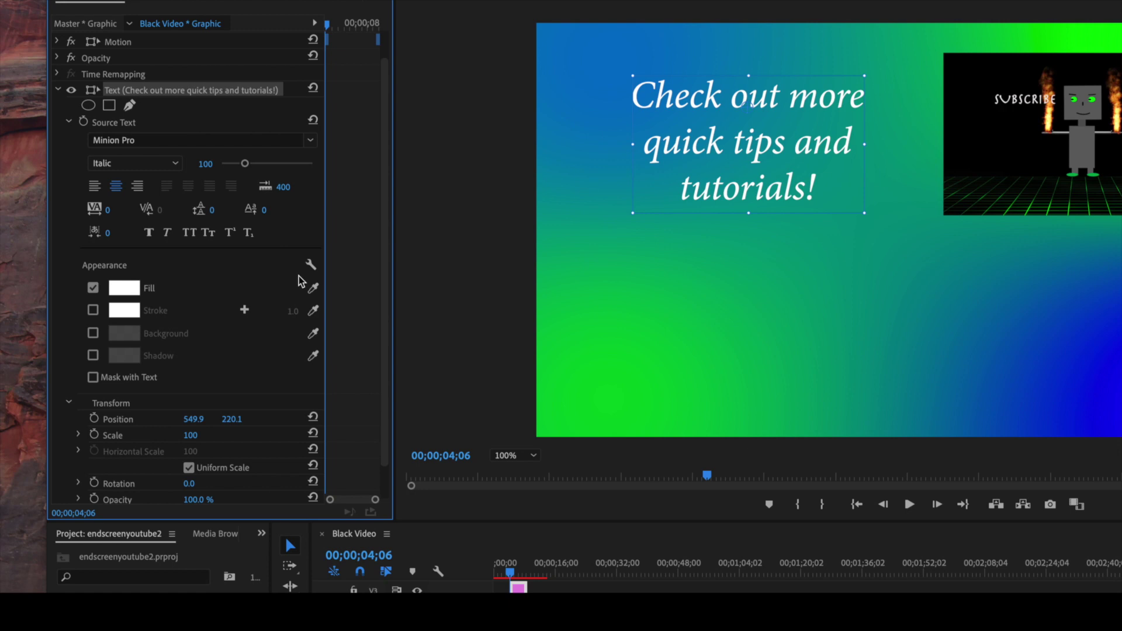
{"action": "scroll", "coordinate": [300, 280], "scroll_direction": "down", "scroll_amount": 1}
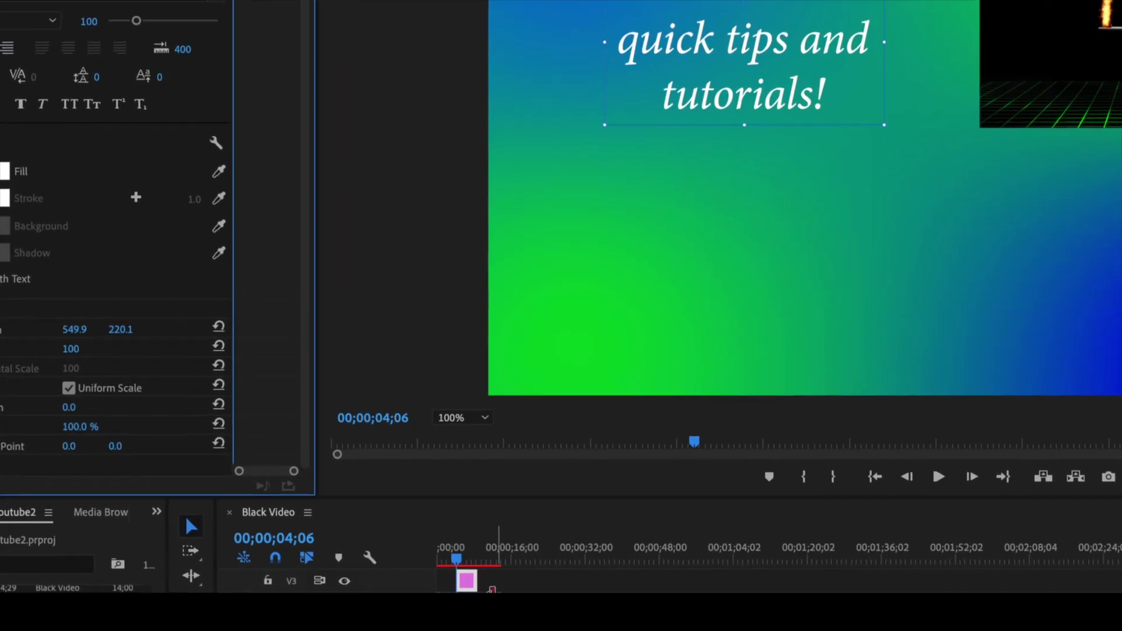
{"action": "left_click_drag", "start_coordinate": [464, 582], "coordinate": [409, 561]}
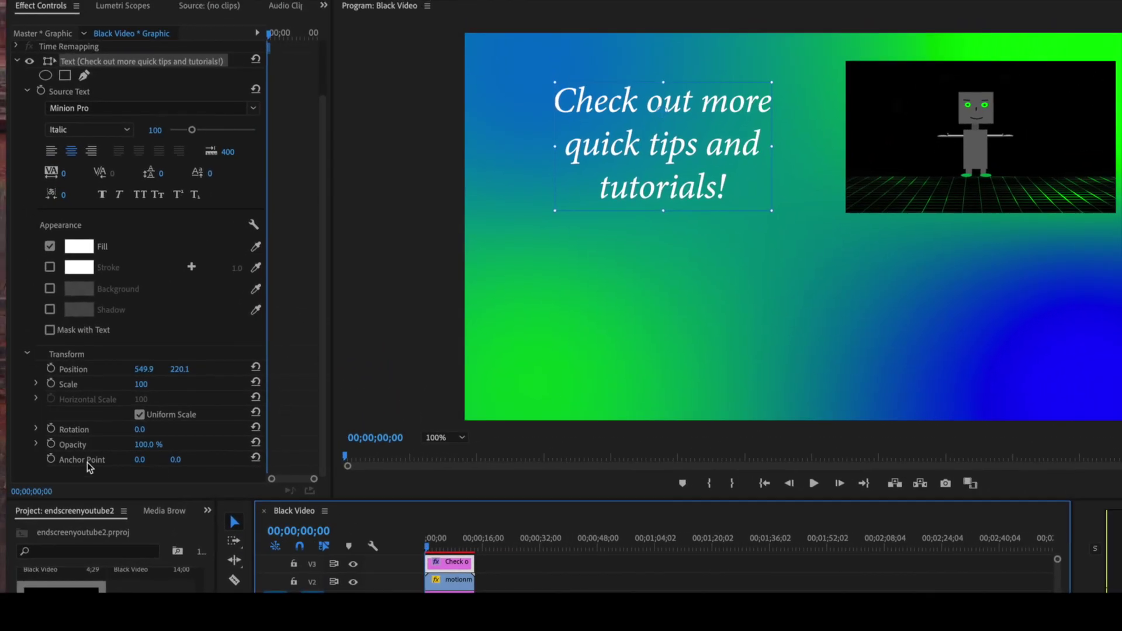
Keyframe the tips title's Scale from 0 at 00;00 to 100 at 04;00 and play it back
{"action": "left_click", "coordinate": [51, 384]}
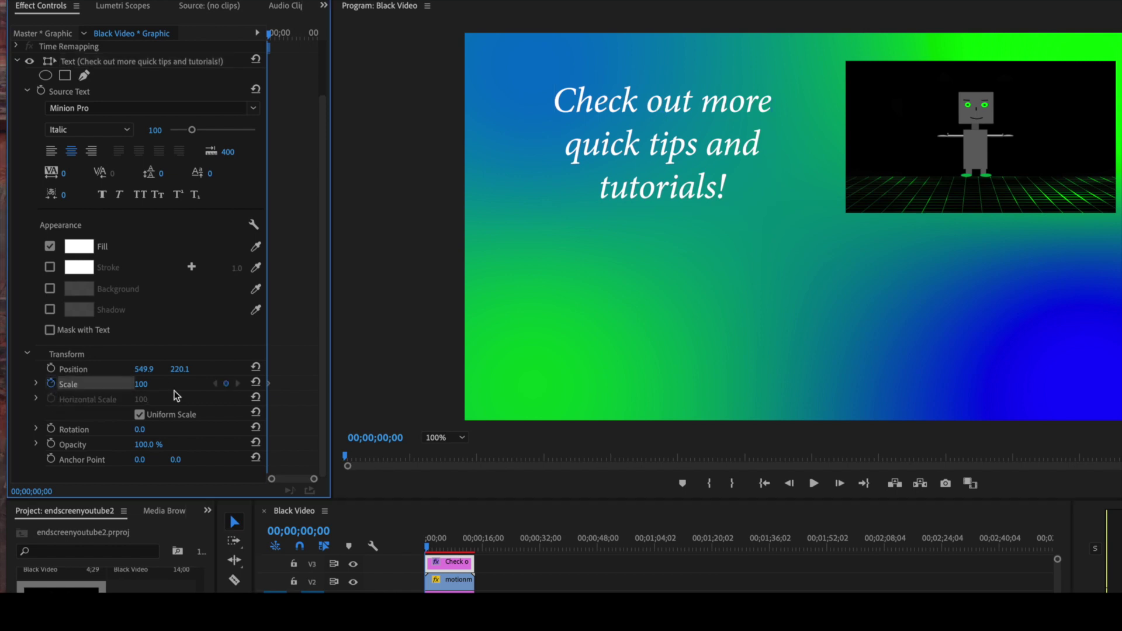
{"action": "left_click", "coordinate": [151, 383]}
{"action": "type", "text": "0"}
{"action": "key", "text": "Return"}
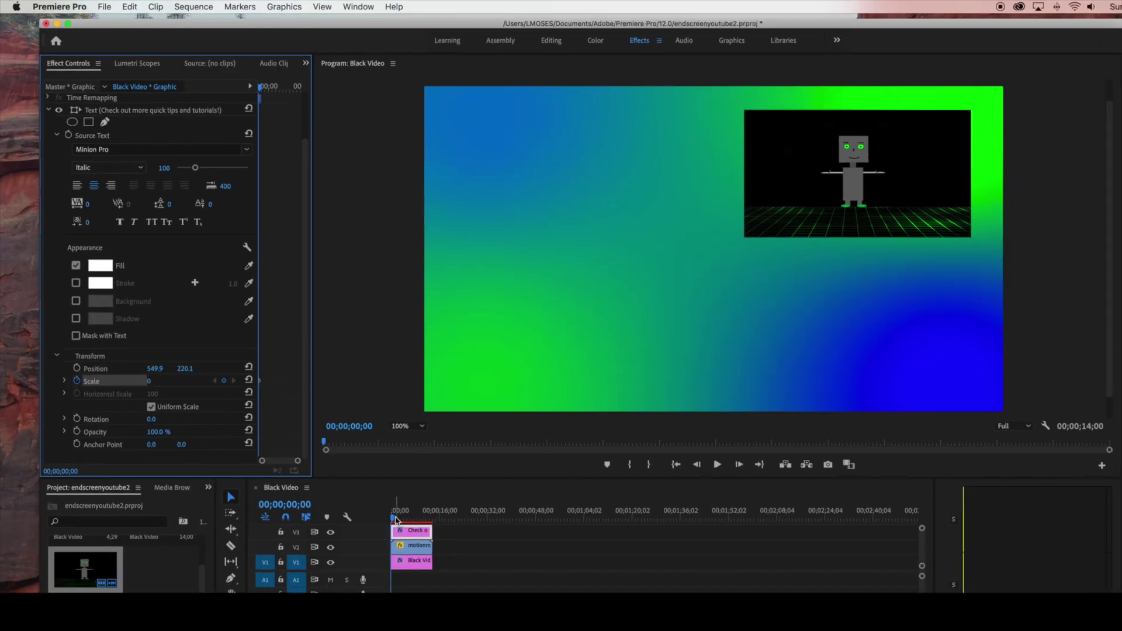
{"action": "left_click_drag", "start_coordinate": [395, 519], "coordinate": [406, 520]}
{"action": "left_click", "coordinate": [149, 381]}
{"action": "type", "text": "100"}
{"action": "key", "text": "Return"}
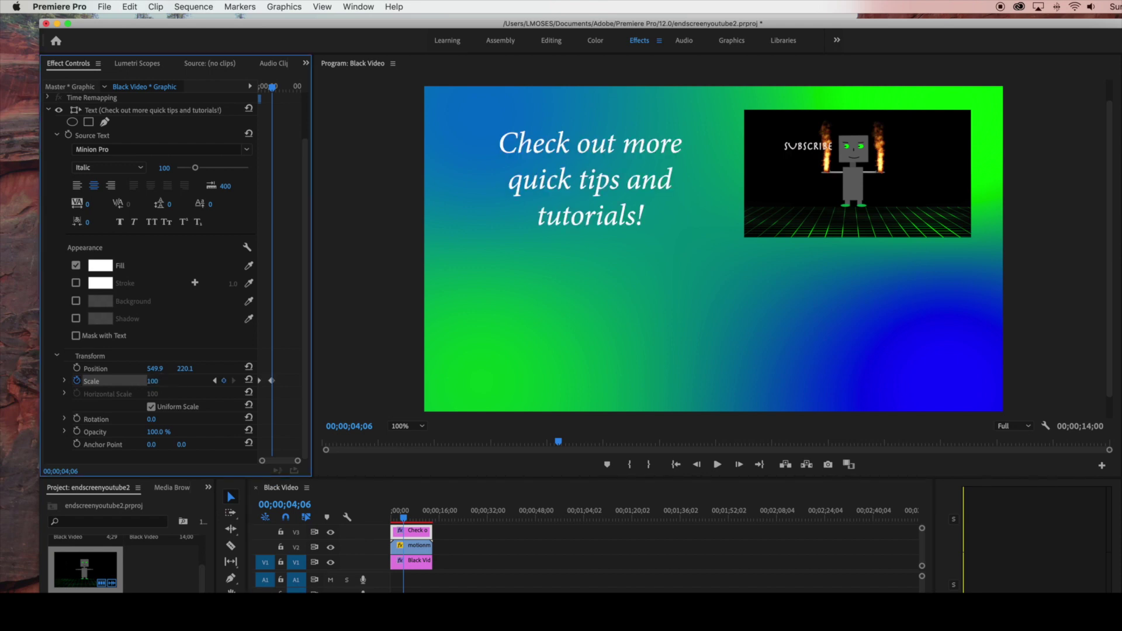
{"action": "left_click", "coordinate": [386, 520]}
{"action": "key", "text": "Home"}
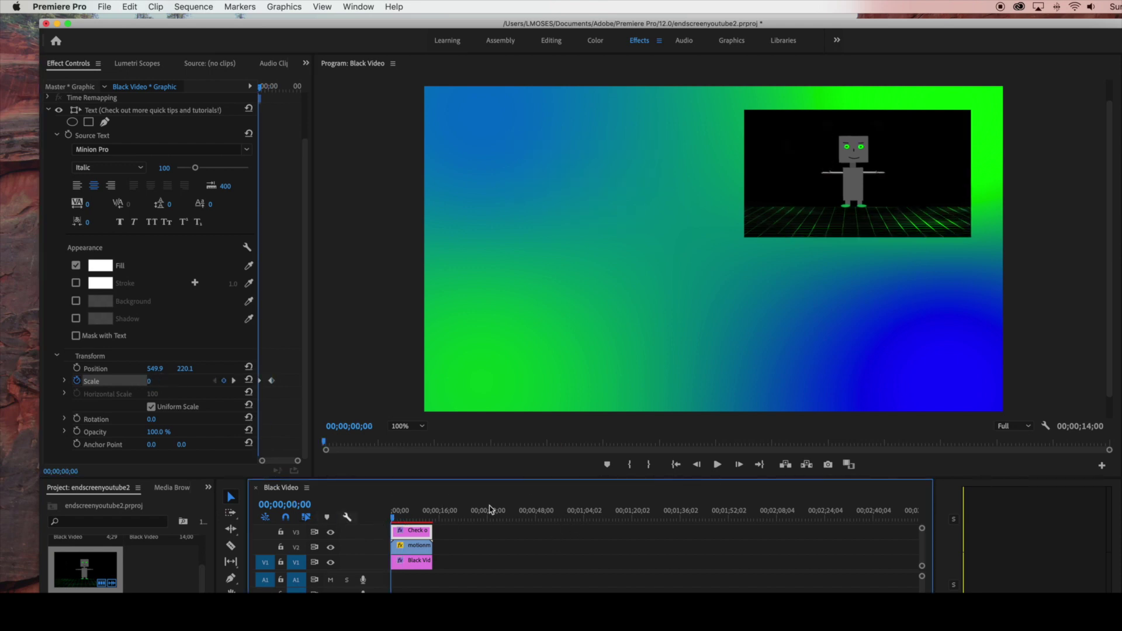
{"action": "left_click", "coordinate": [718, 465]}
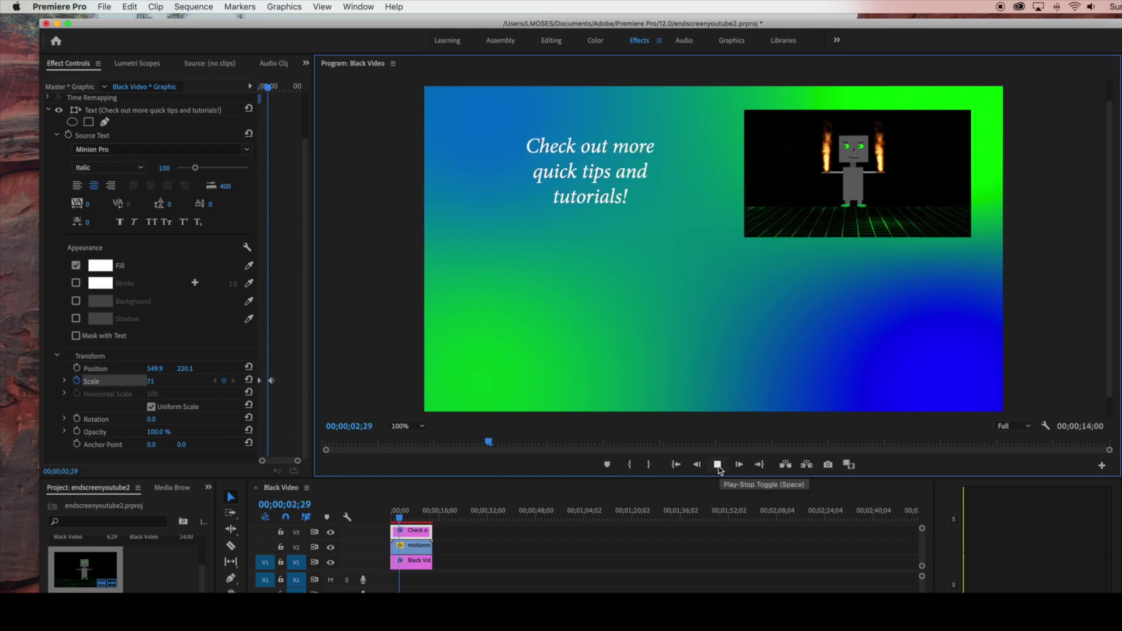
{"action": "left_click", "coordinate": [641, 347]}
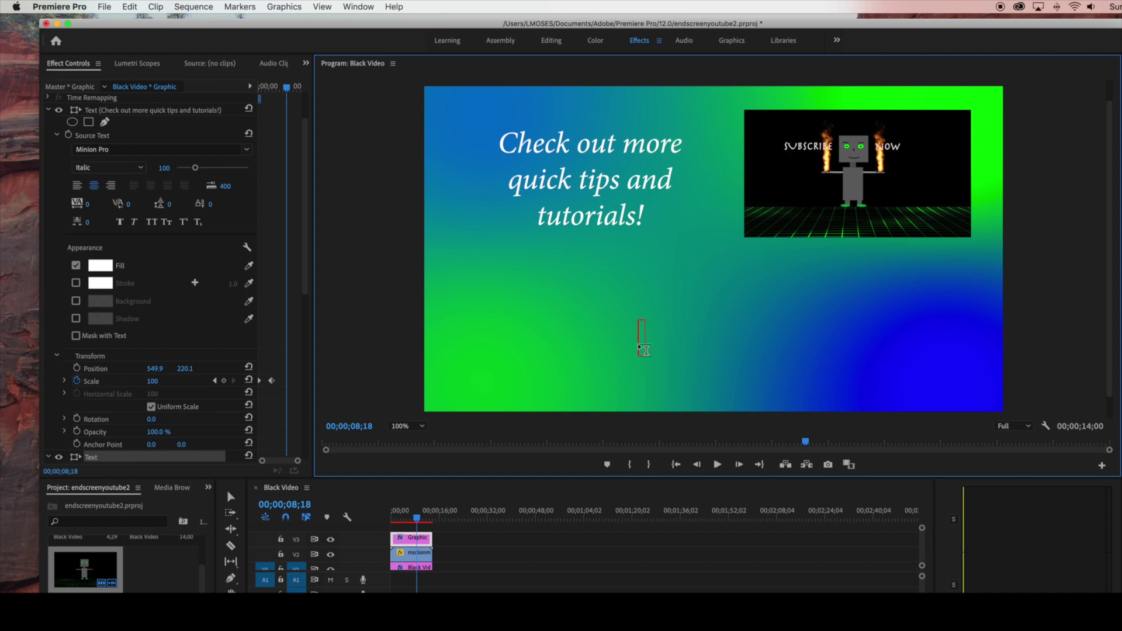
Type 'Don't forget to Subscribe!' and drag that title into the lower centre of the frame
{"action": "type", "text": "Don't"}
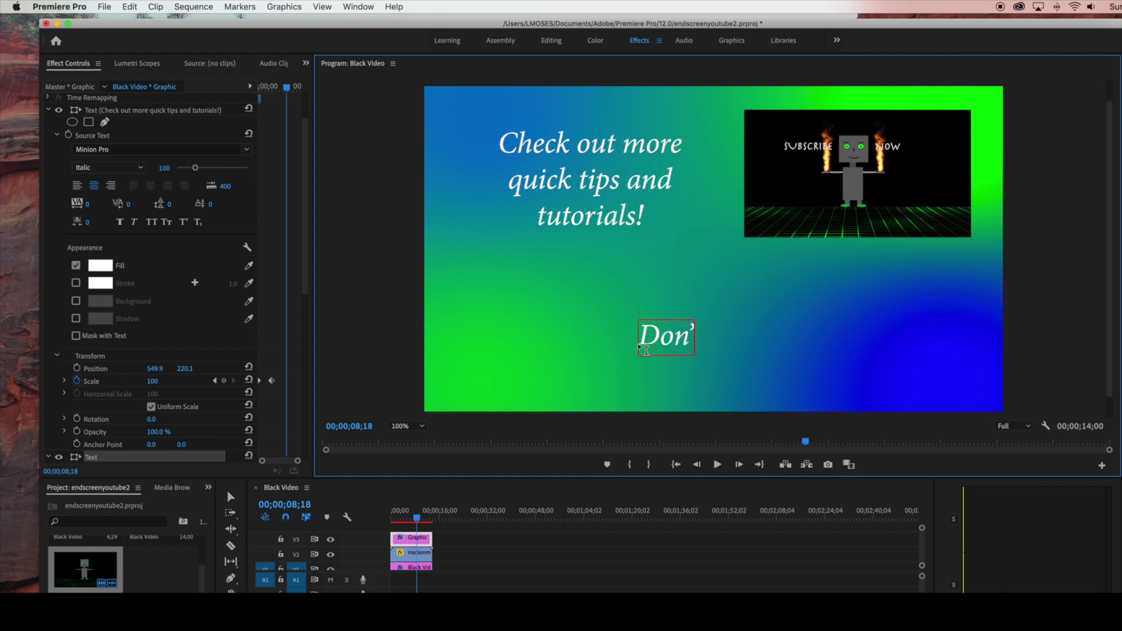
{"action": "type", "text": " forget"}
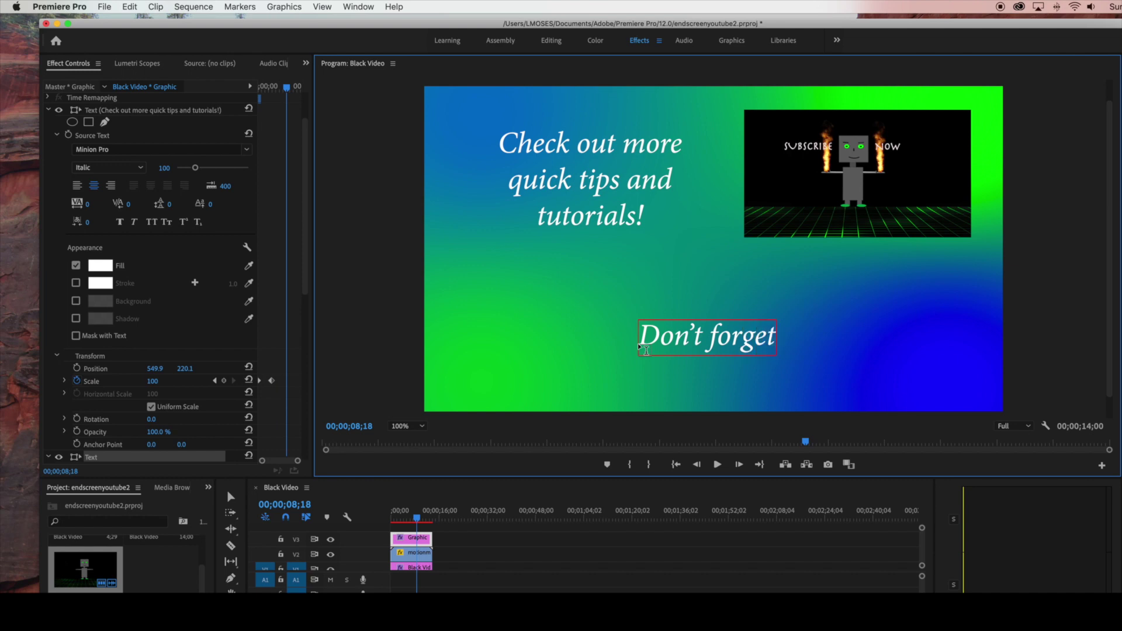
{"action": "type", "text": " to Subsc"}
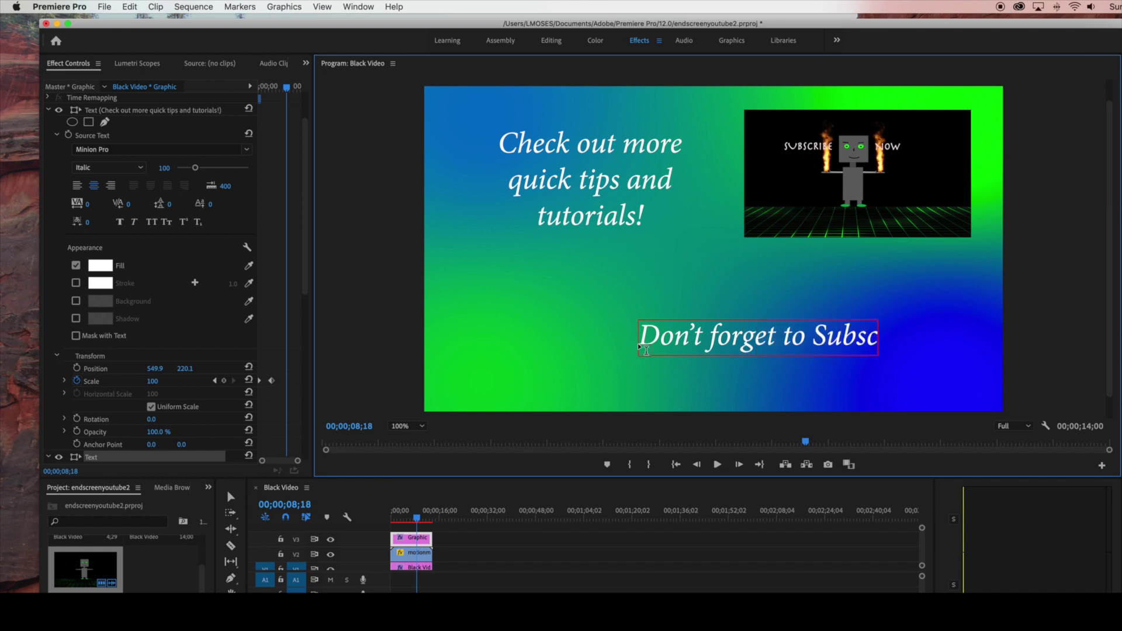
{"action": "type", "text": "ribe!"}
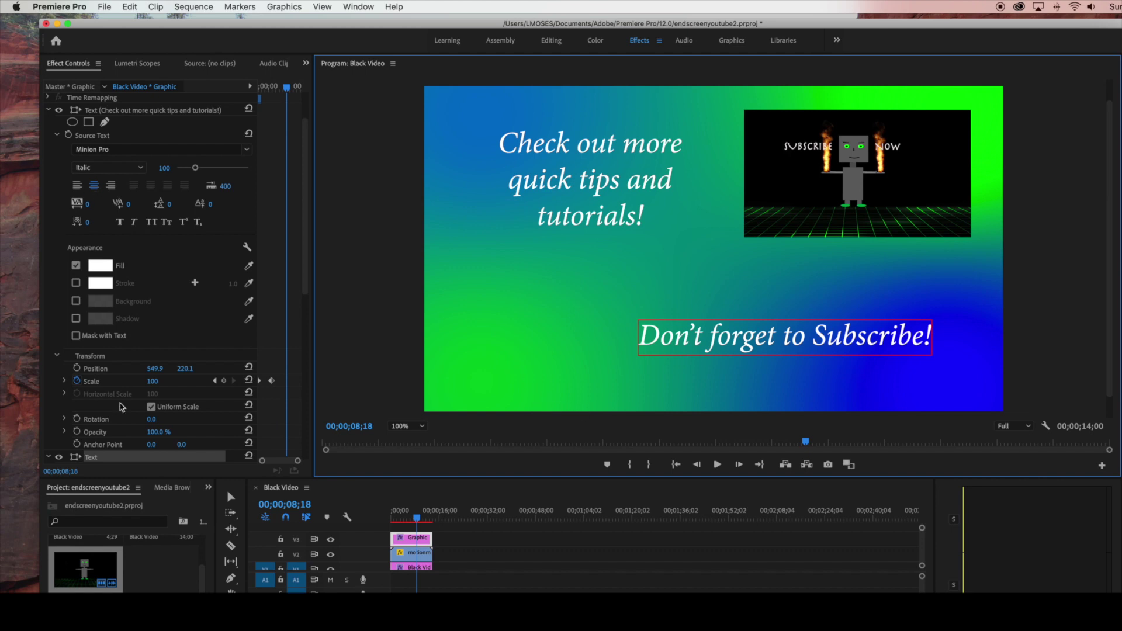
{"action": "left_click", "coordinate": [230, 497]}
{"action": "left_click_drag", "start_coordinate": [801, 341], "coordinate": [712, 353]}
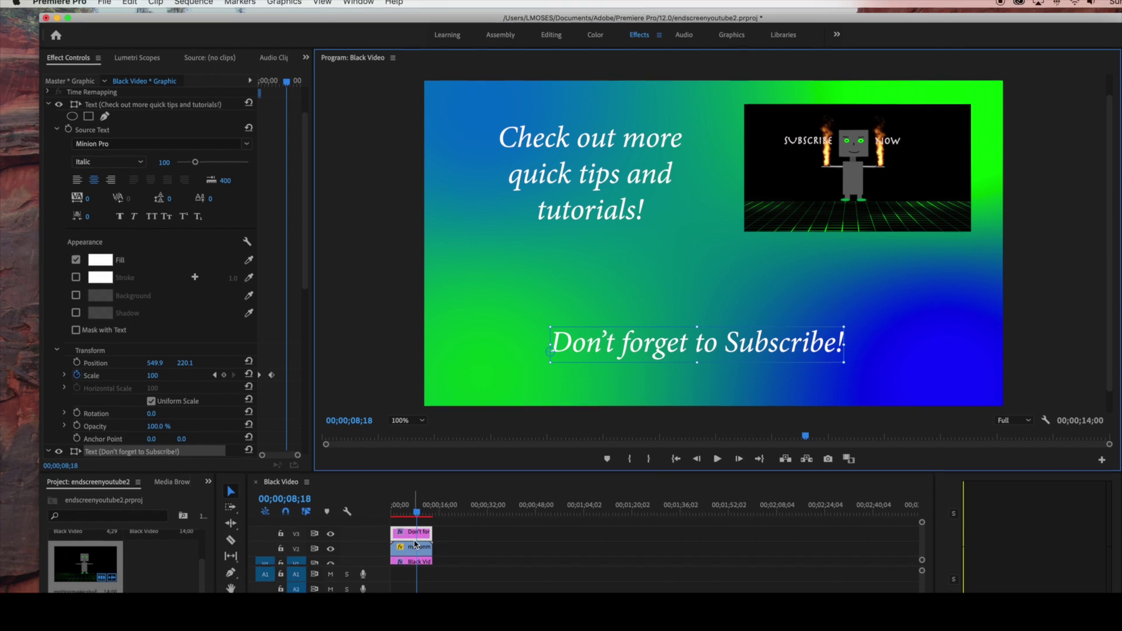
Bring the Subscribe text's properties into view and park the playhead at 00;00;04;18
{"action": "scroll", "coordinate": [416, 544], "scroll_direction": "down", "scroll_amount": 1}
{"action": "scroll", "coordinate": [144, 420], "scroll_direction": "down", "scroll_amount": 5}
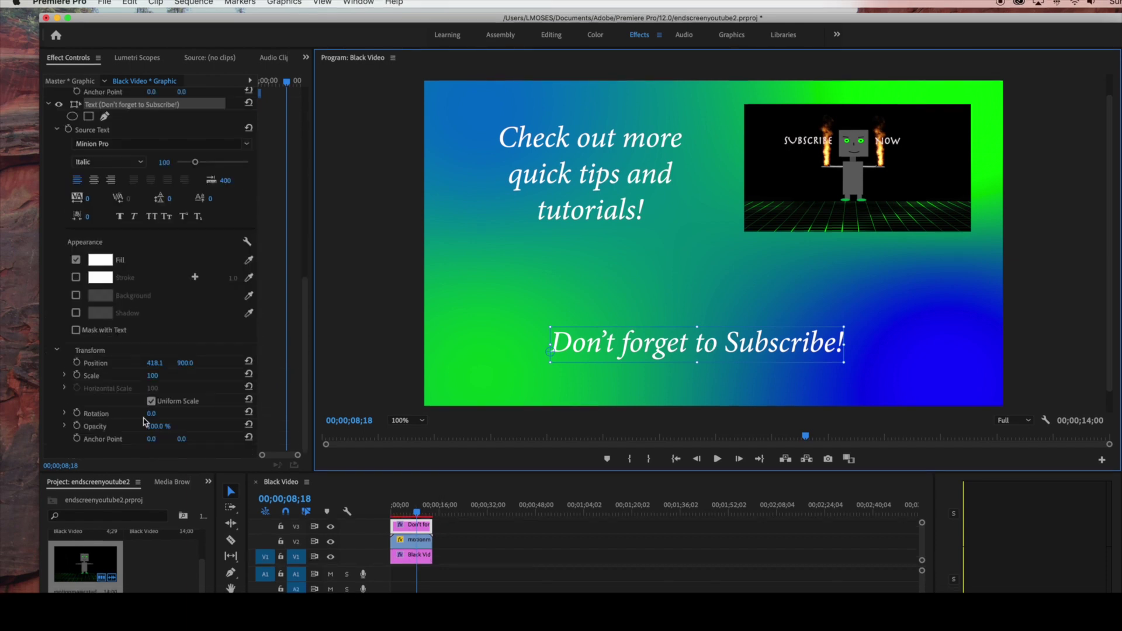
{"action": "scroll", "coordinate": [145, 421], "scroll_direction": "up", "scroll_amount": 1}
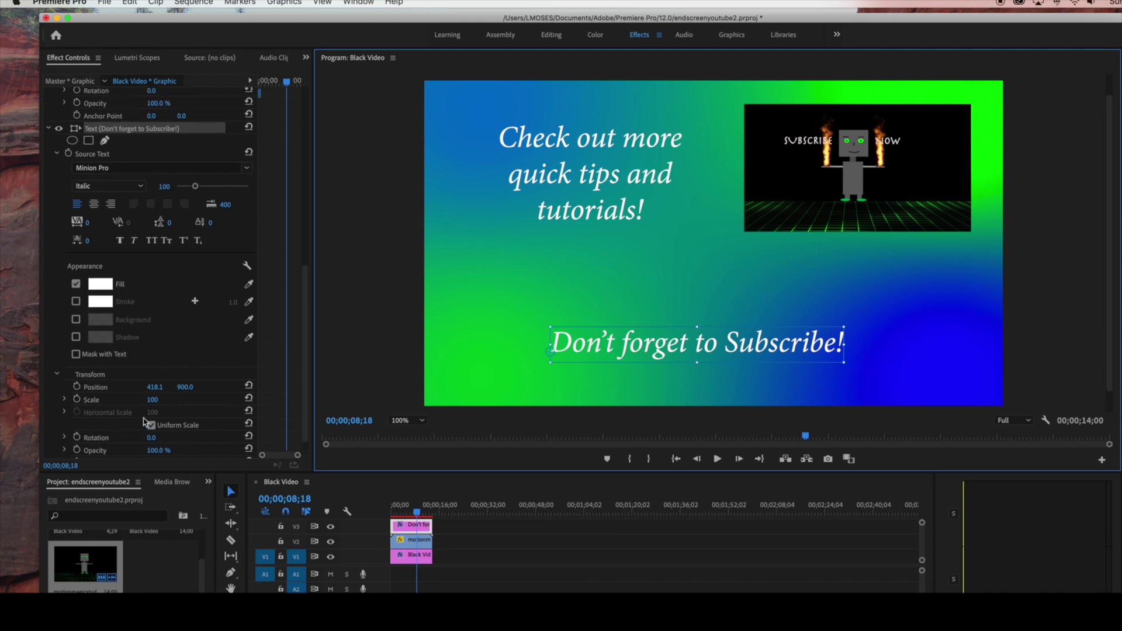
{"action": "scroll", "coordinate": [145, 420], "scroll_direction": "down", "scroll_amount": 1}
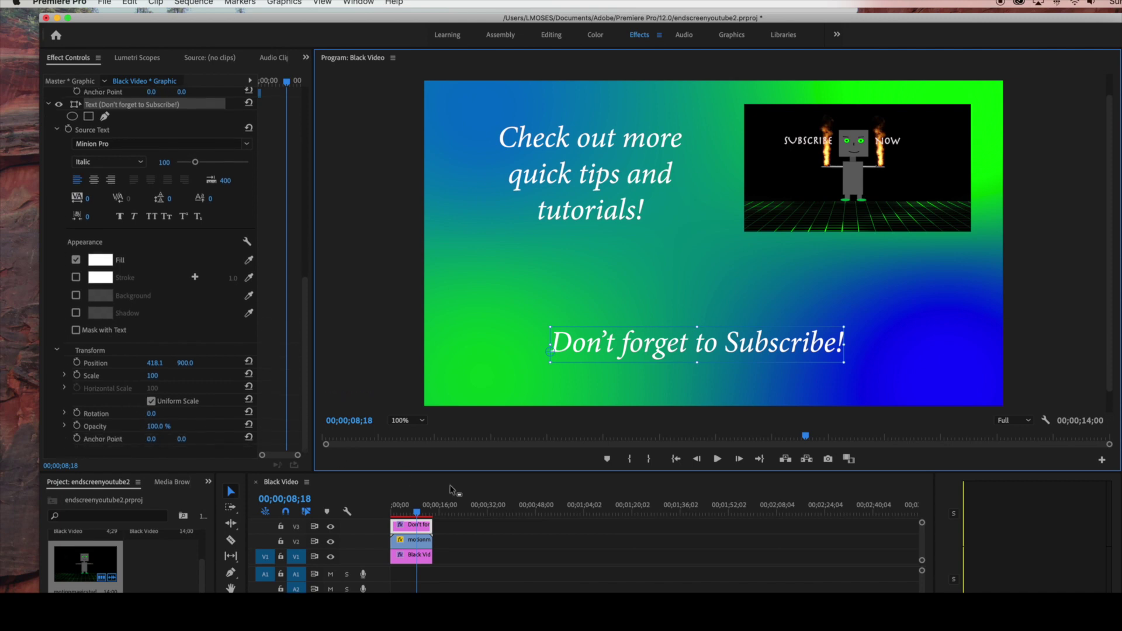
{"action": "left_click", "coordinate": [406, 514]}
{"action": "left_click", "coordinate": [404, 514]}
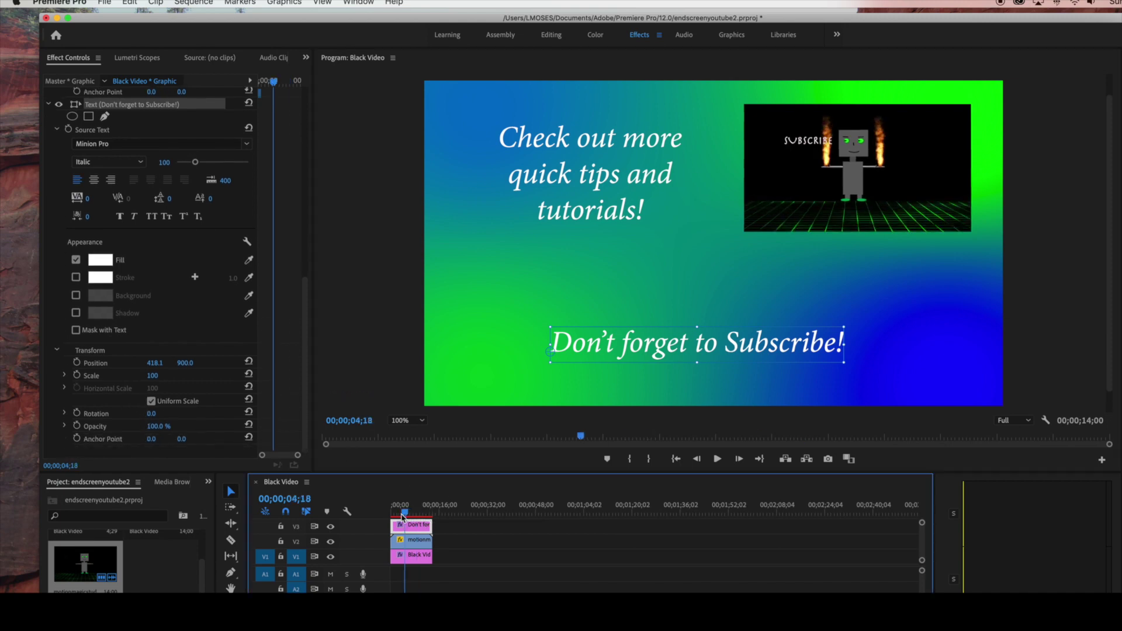
Keyframe the Subscribe title's Scale at 0 at 04;18 and 100 at 07;12
{"action": "left_click", "coordinate": [77, 374]}
{"action": "left_click", "coordinate": [158, 375]}
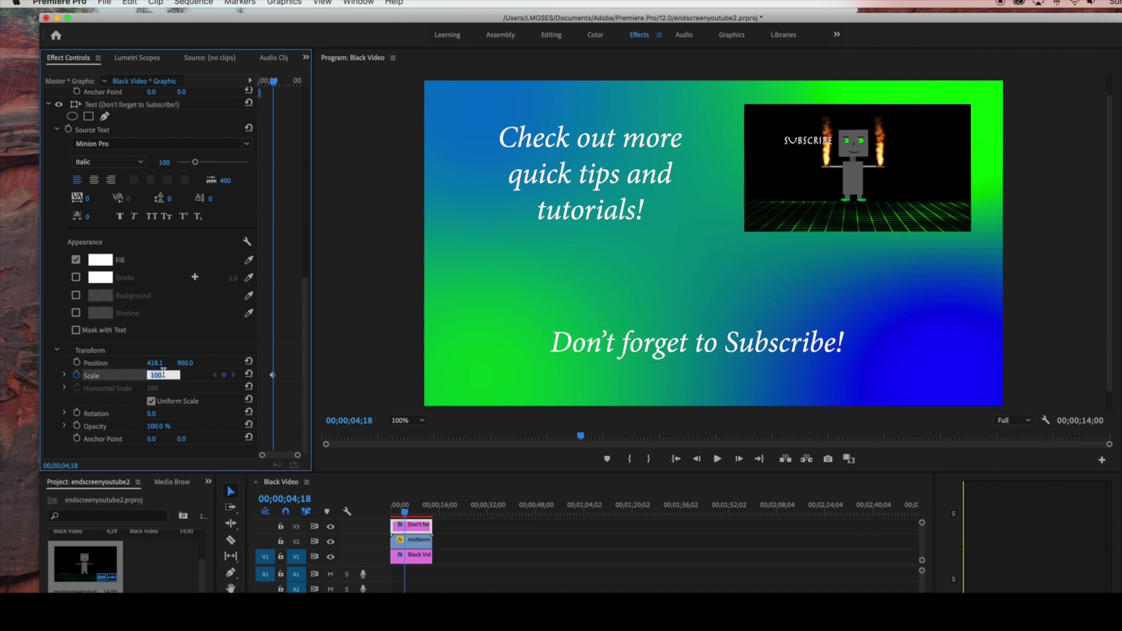
{"action": "type", "text": "0"}
{"action": "key", "text": "Return"}
{"action": "left_click", "coordinate": [410, 519]}
{"action": "key", "text": "space"}
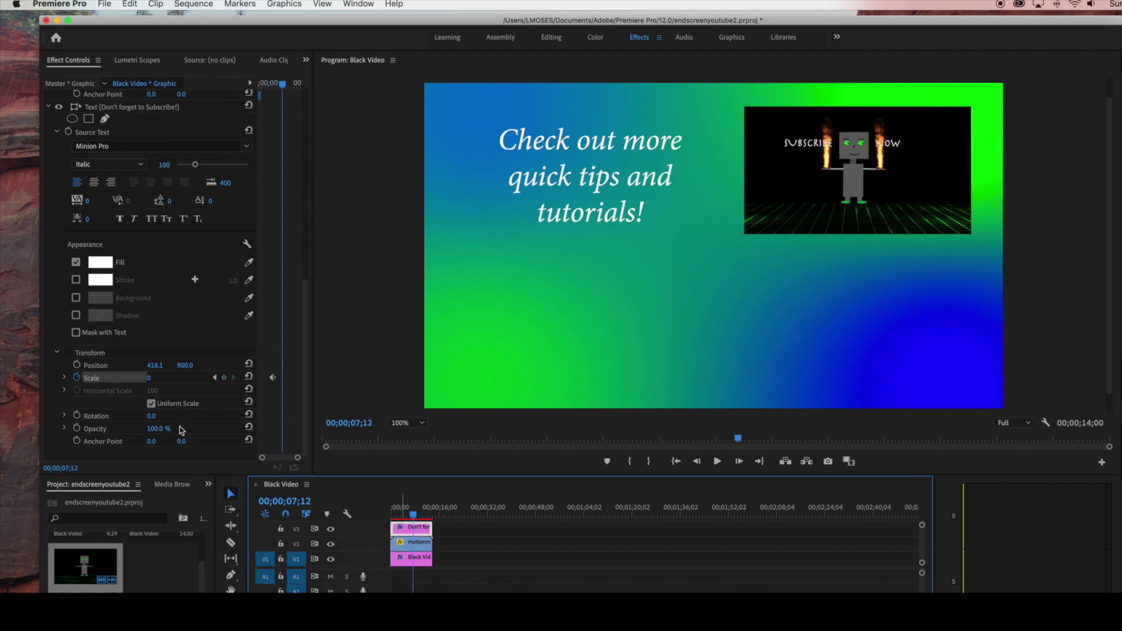
{"action": "left_click", "coordinate": [153, 378]}
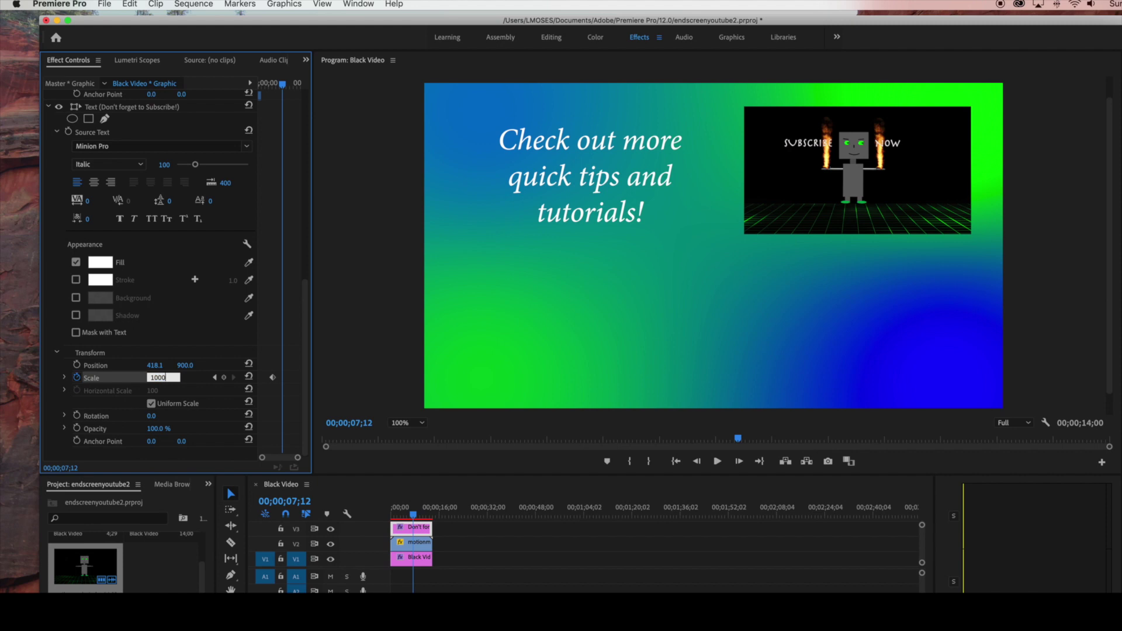
{"action": "key", "text": "Return"}
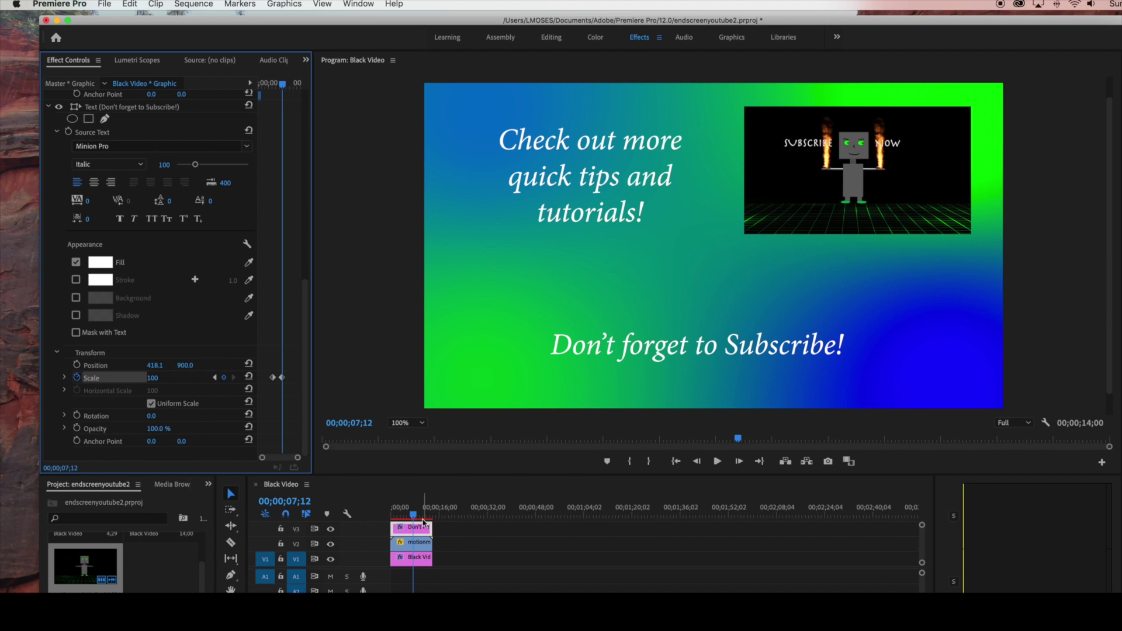
Play the end screen back to preview the Subscribe title's scale-up animation
{"action": "left_click_drag", "start_coordinate": [415, 514], "coordinate": [392, 517]}
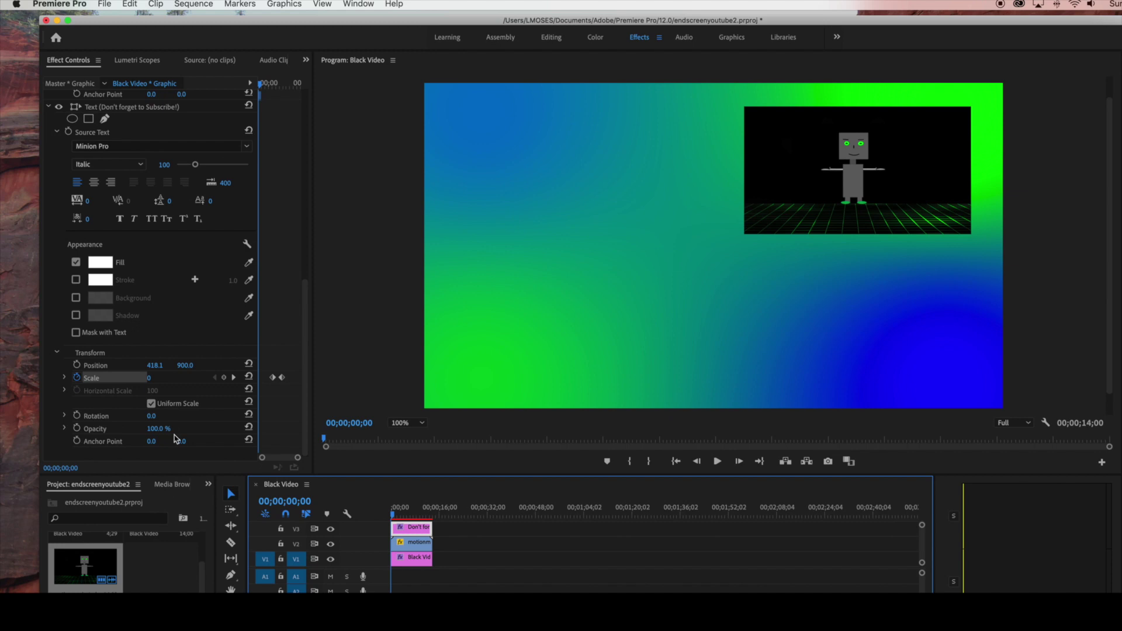
{"action": "scroll", "coordinate": [99, 413], "scroll_direction": "up", "scroll_amount": 10}
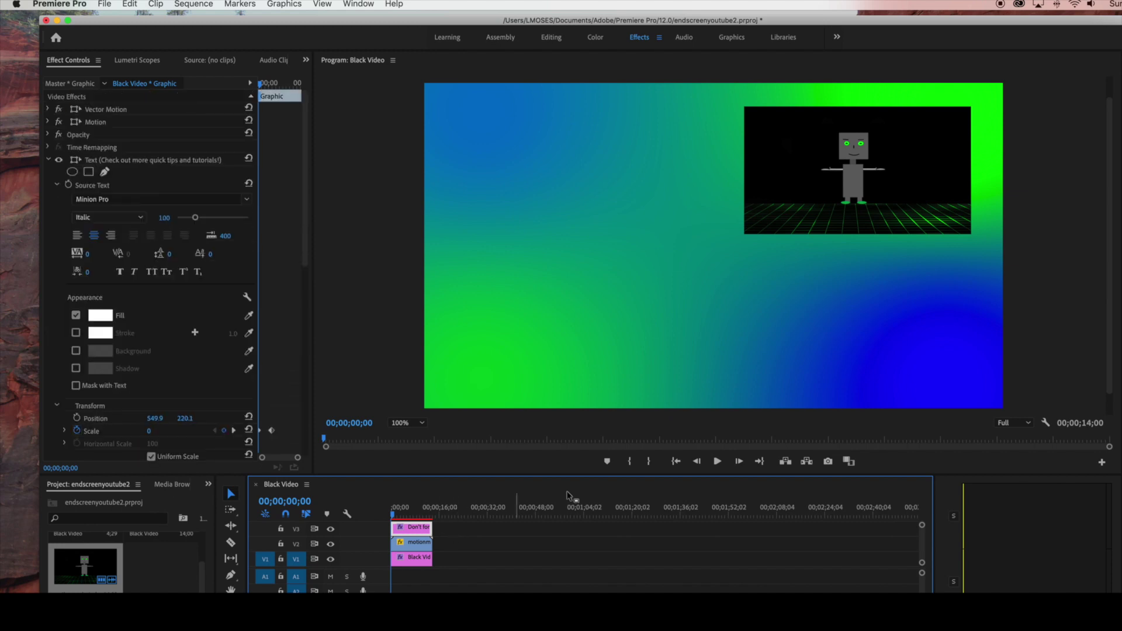
{"action": "left_click", "coordinate": [719, 461]}
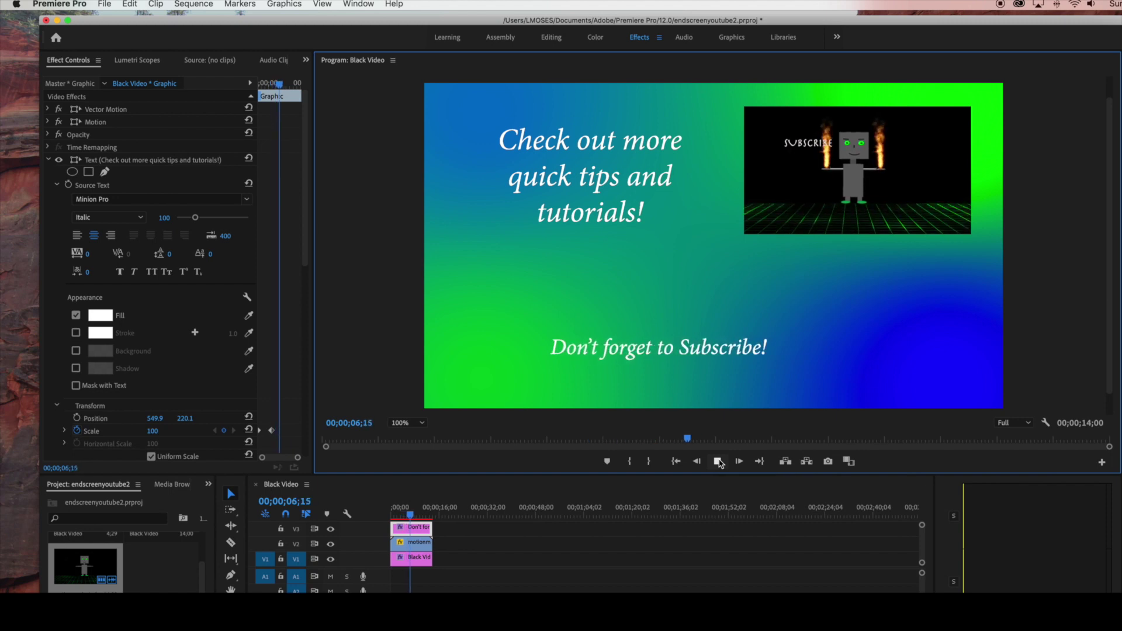
{"action": "left_click", "coordinate": [718, 461]}
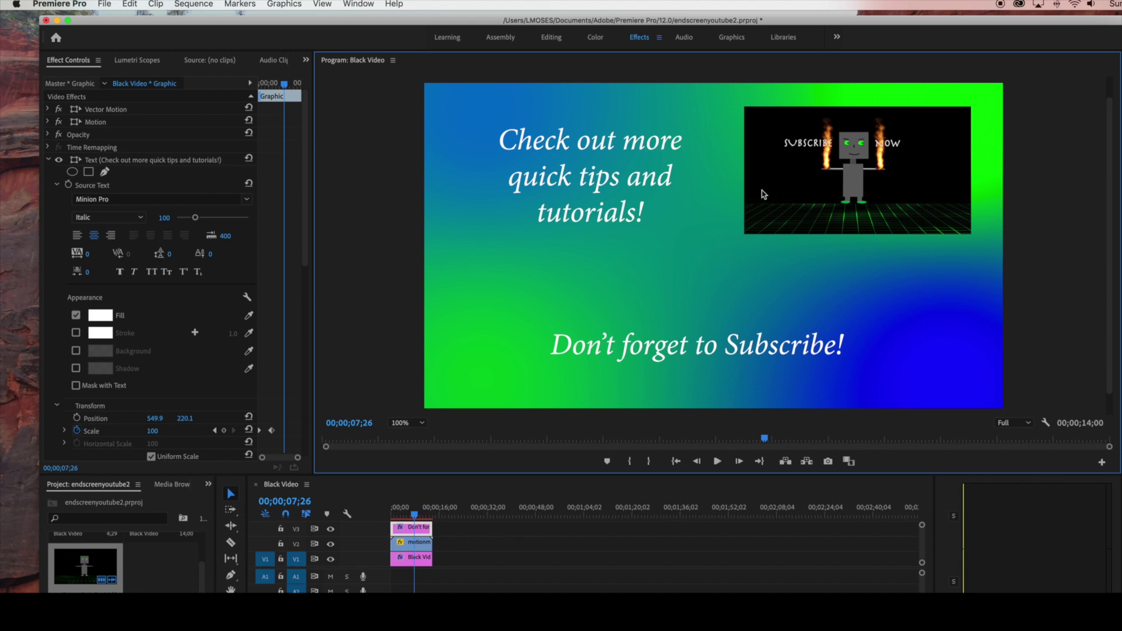
{"action": "left_click_drag", "start_coordinate": [910, 23], "coordinate": [864, 12]}
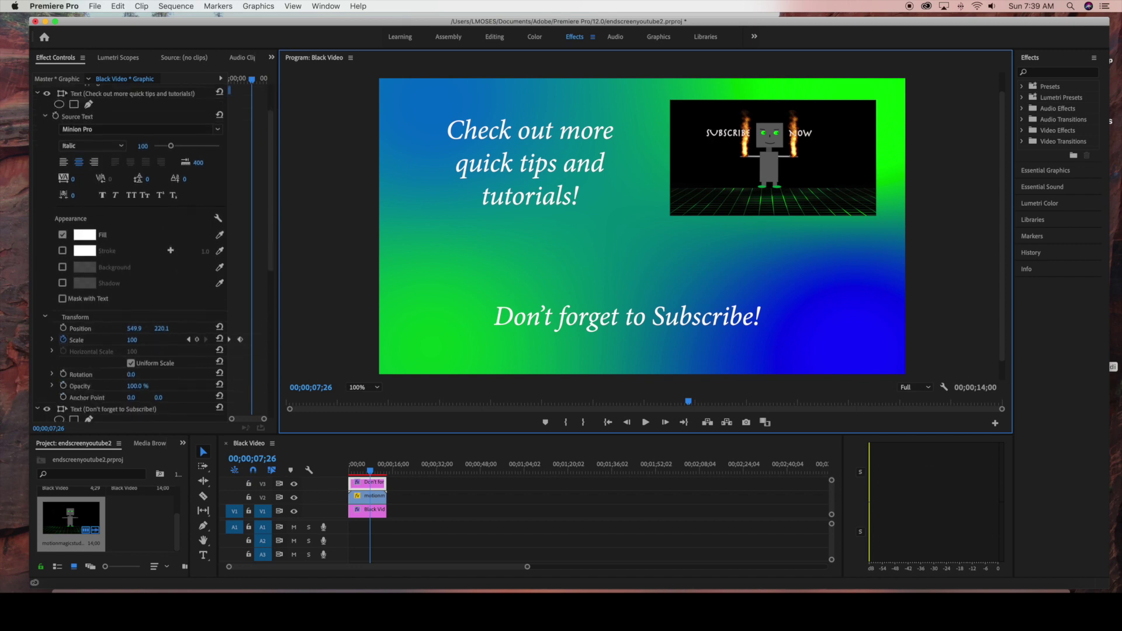
Delete the 4-Color Gradient effect from the Black Video clip, then search Effects for 'frac'
{"action": "left_click", "coordinate": [77, 407]}
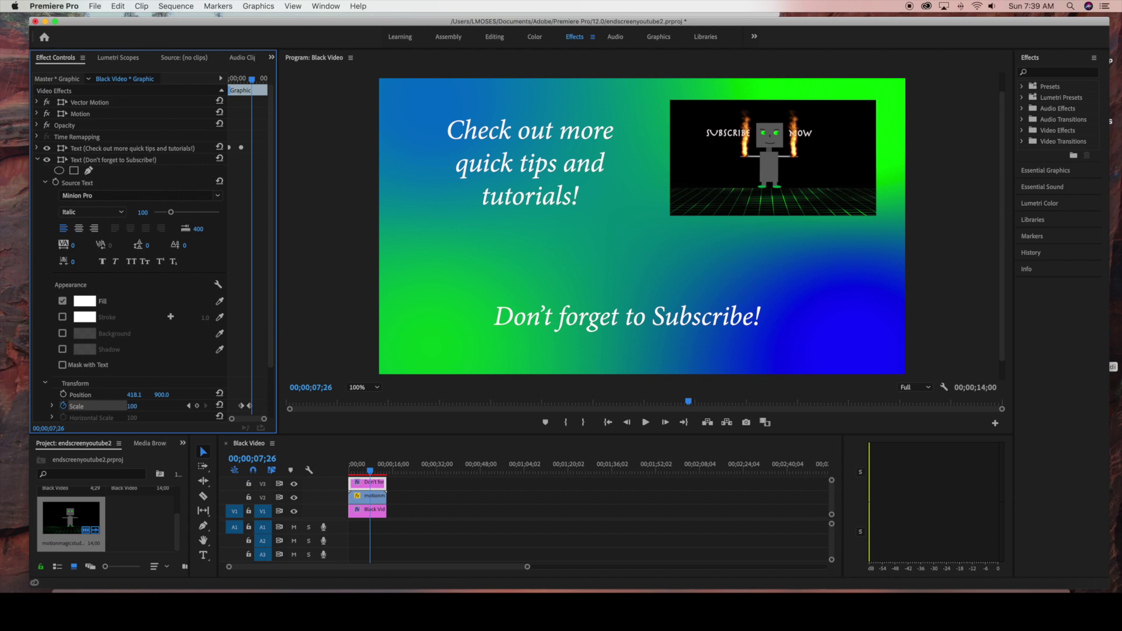
{"action": "left_click", "coordinate": [38, 160]}
{"action": "left_click", "coordinate": [371, 510]}
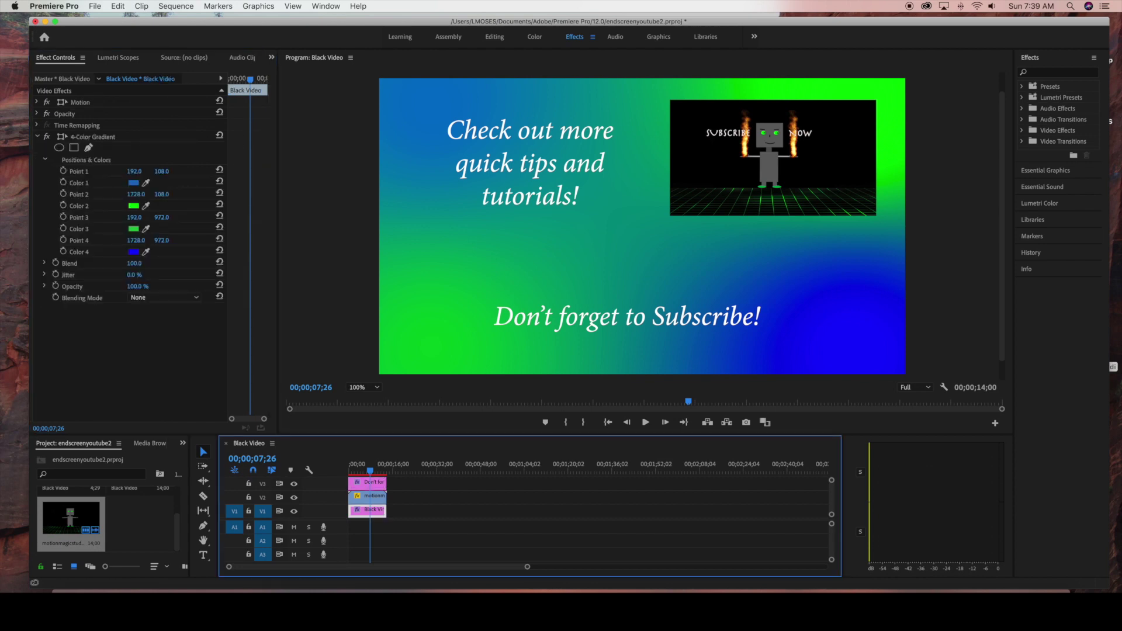
{"action": "left_click", "coordinate": [94, 136]}
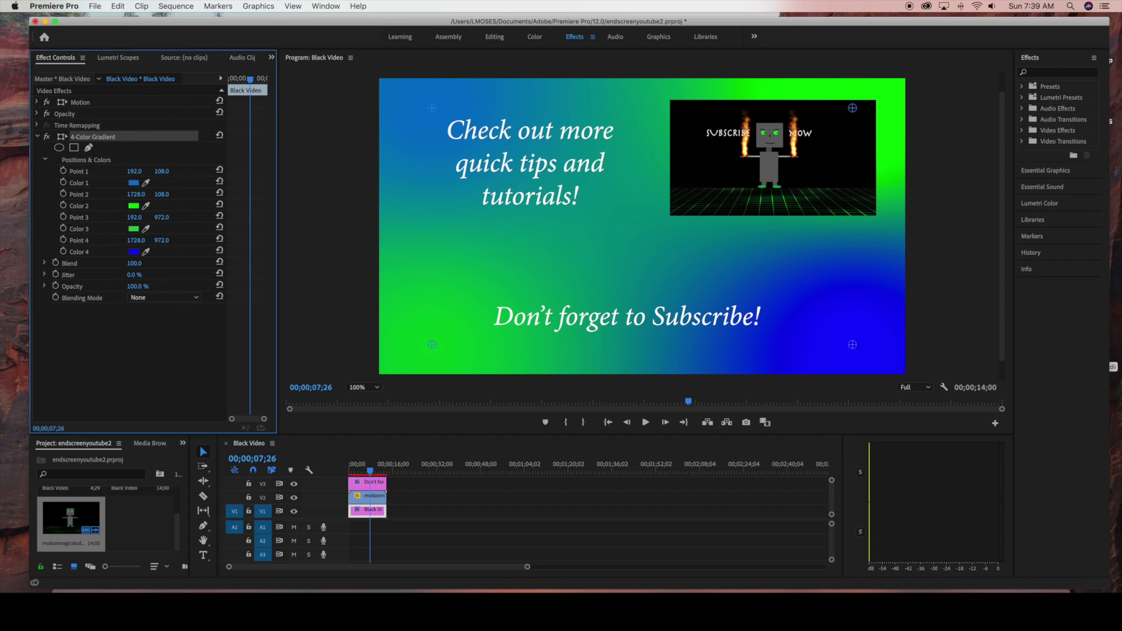
{"action": "key", "text": "Delete"}
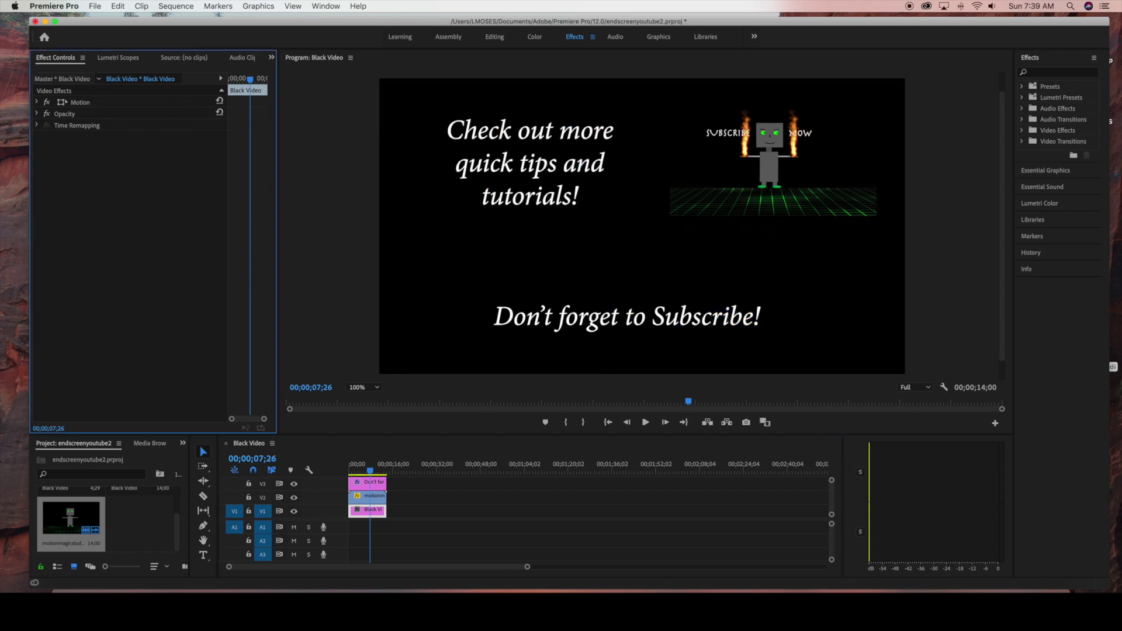
{"action": "left_click", "coordinate": [1052, 72]}
{"action": "type", "text": "fracta"}
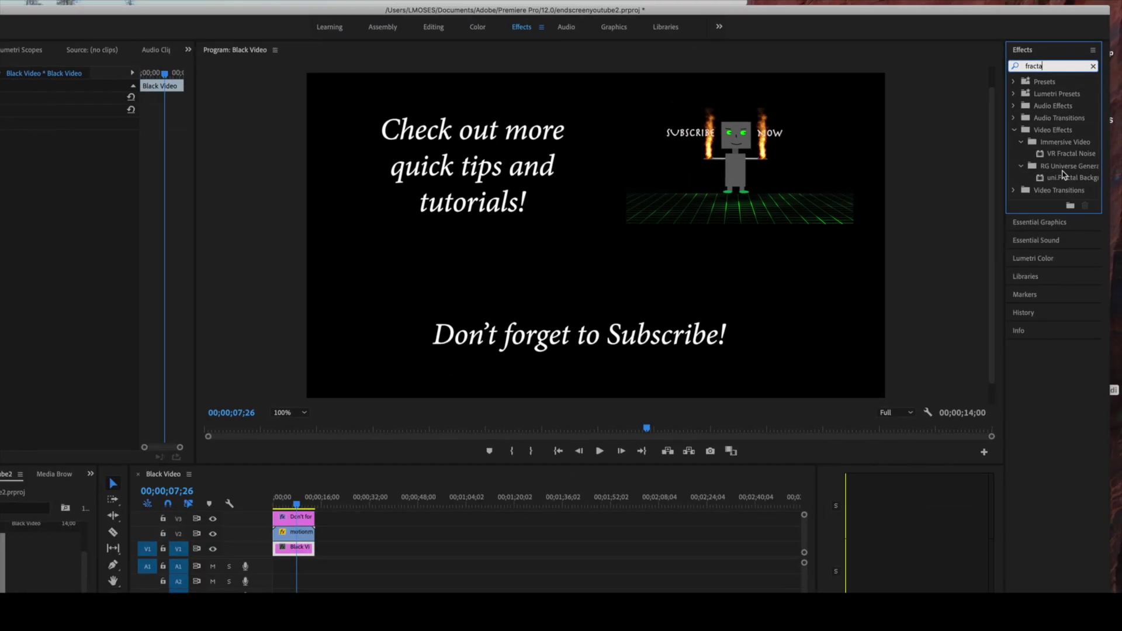
Drag uni.Fractal Background from Video Effects onto the Black Video clip
{"action": "left_click_drag", "start_coordinate": [1073, 174], "coordinate": [386, 522]}
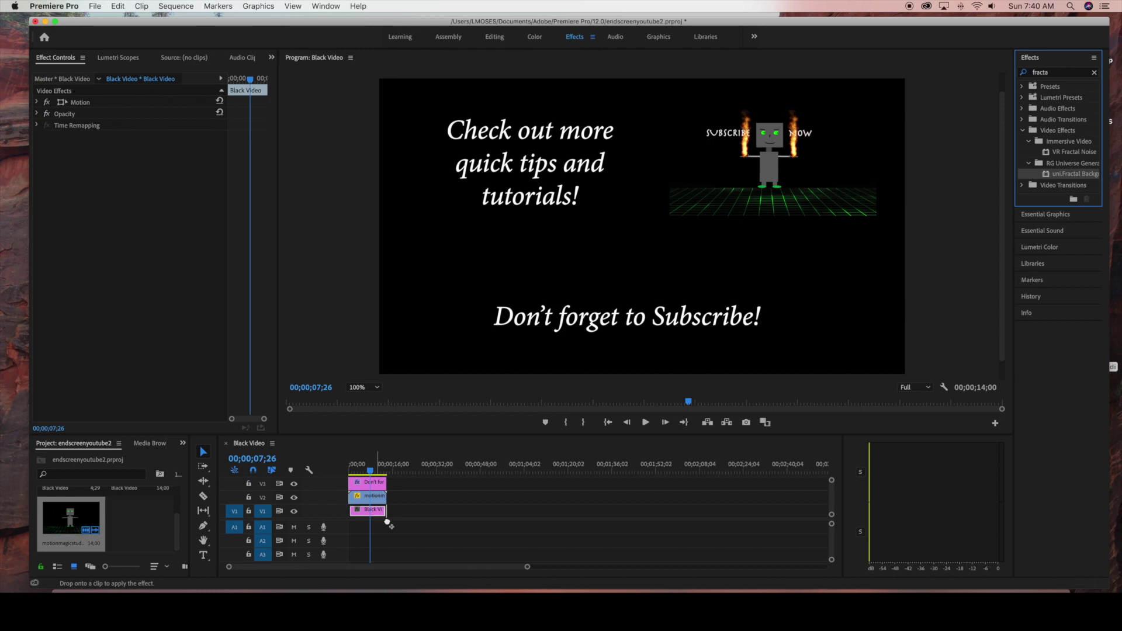
{"action": "left_click_drag", "start_coordinate": [387, 522], "coordinate": [388, 520]}
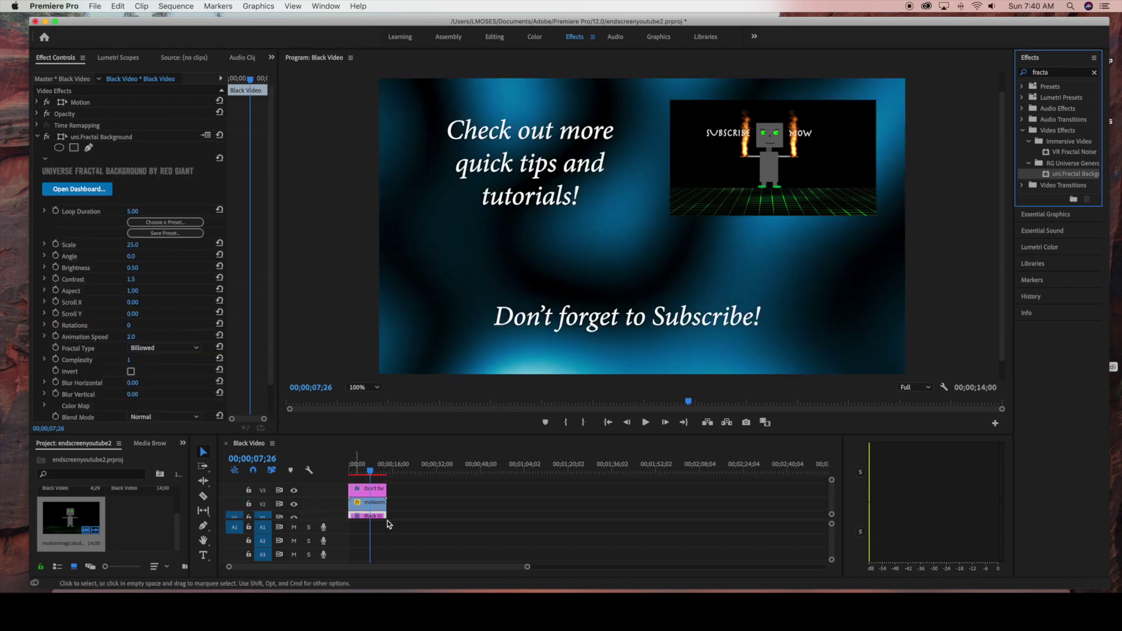
Change the fractal background's Fractal Type from Billowed to Ridged
{"action": "scroll", "coordinate": [225, 245], "scroll_direction": "down", "scroll_amount": 2}
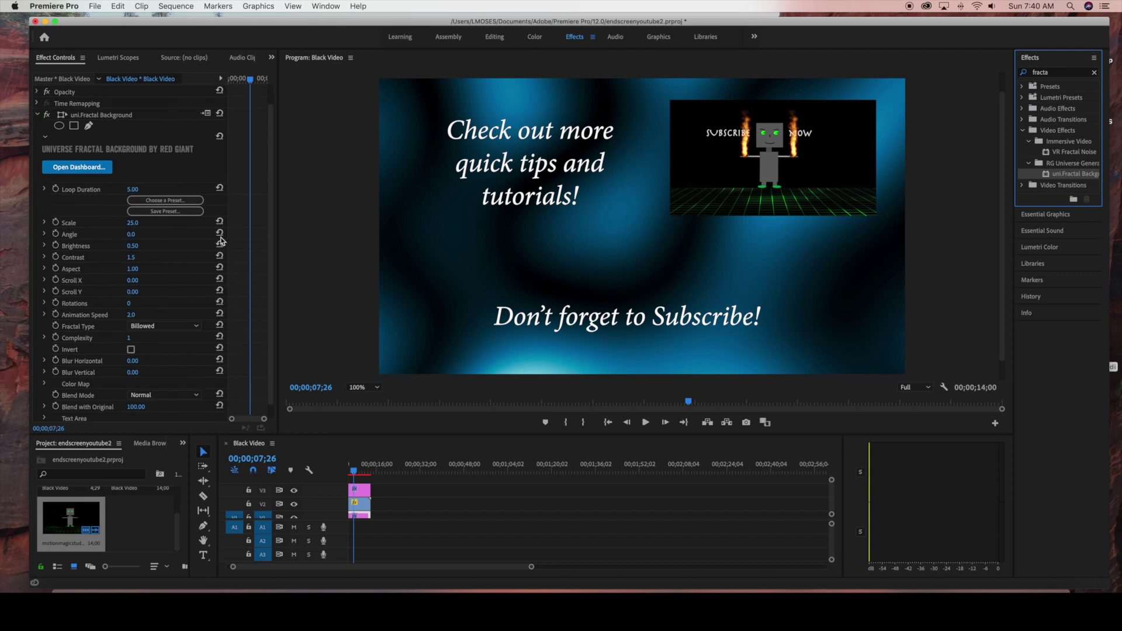
{"action": "scroll", "coordinate": [220, 326], "scroll_direction": "up", "scroll_amount": 1}
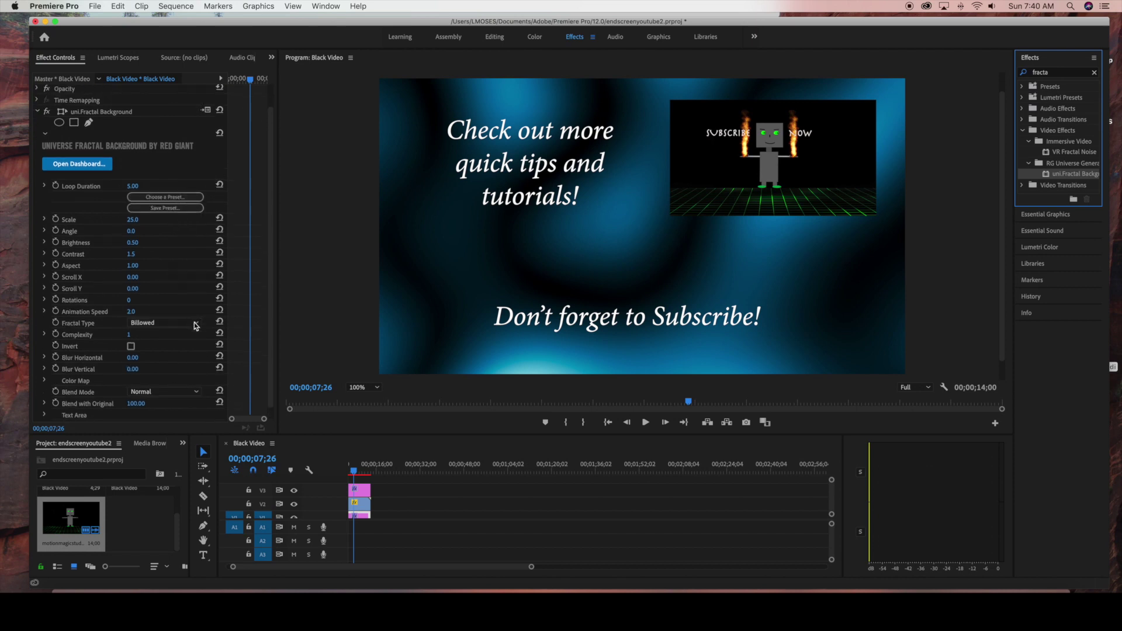
{"action": "left_click", "coordinate": [196, 323]}
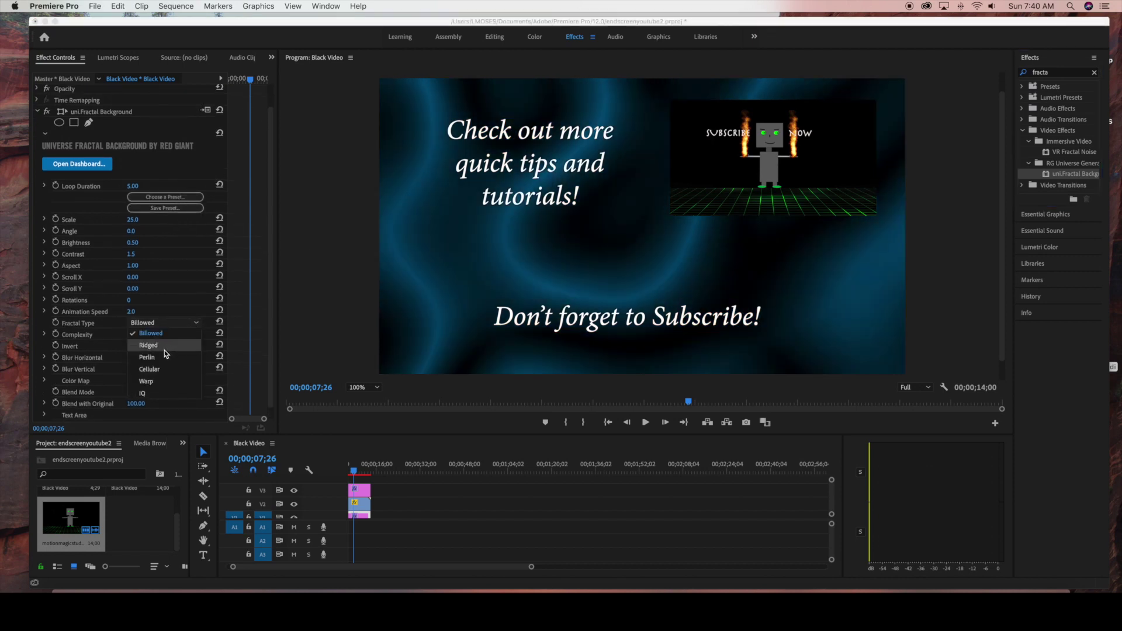
{"action": "left_click", "coordinate": [164, 348]}
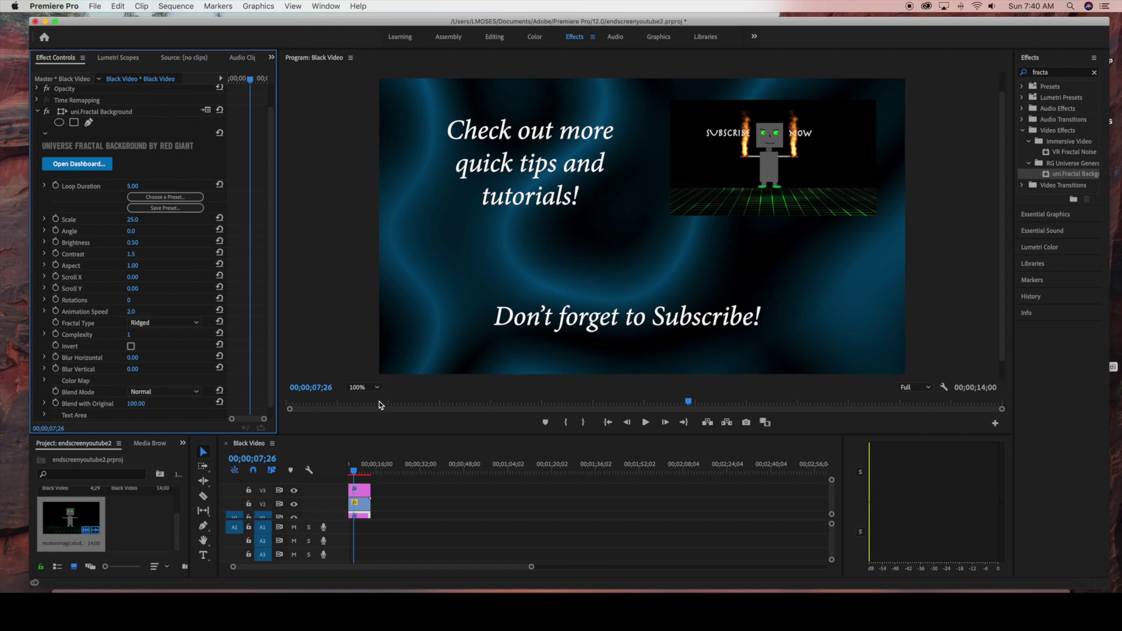
Play the end screen from the start of the sequence
{"action": "scroll", "coordinate": [377, 481], "scroll_direction": "left", "scroll_amount": 2}
{"action": "left_click", "coordinate": [354, 473]}
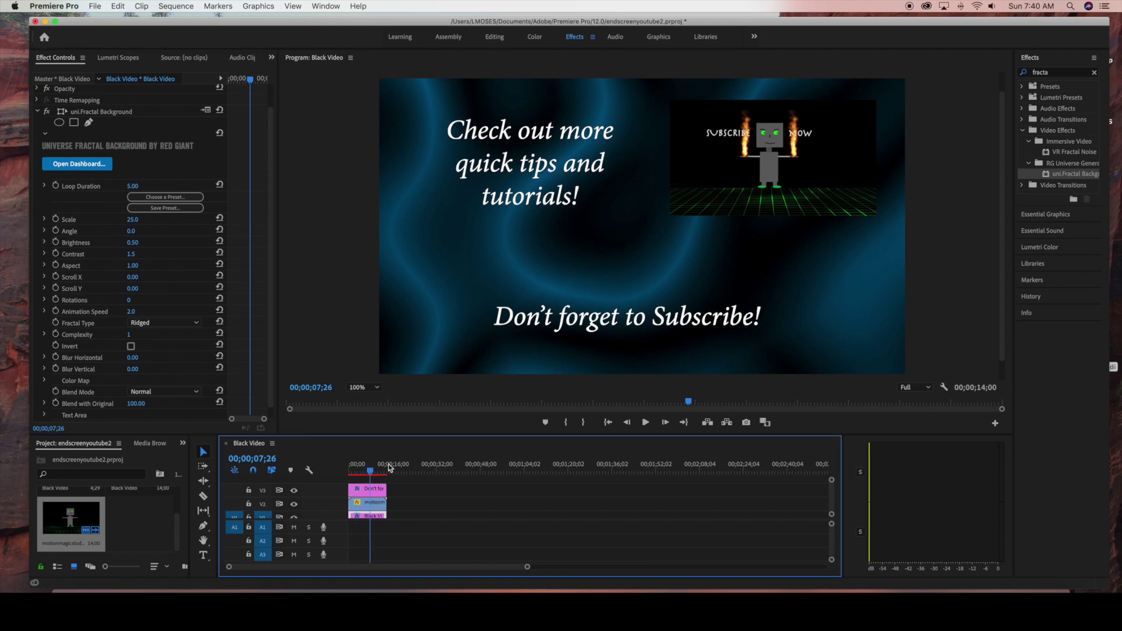
{"action": "left_click", "coordinate": [645, 423]}
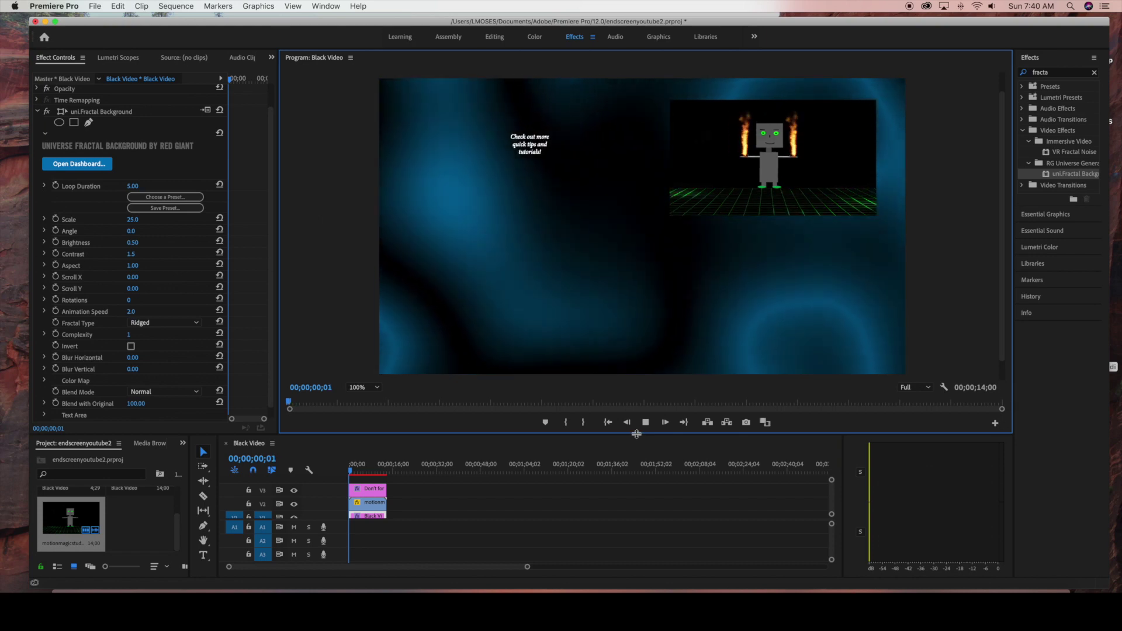